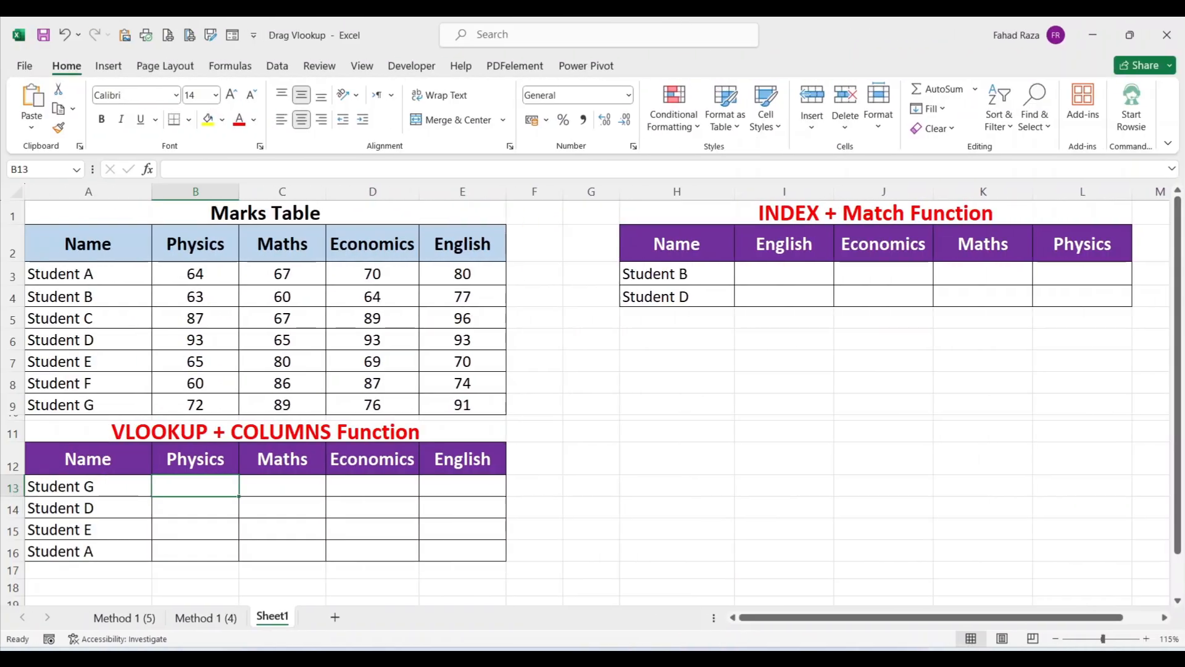
- In cell B13, start a VLOOKUP formula with A13 as the lookup value and A2:E9 as the table array
type("=")
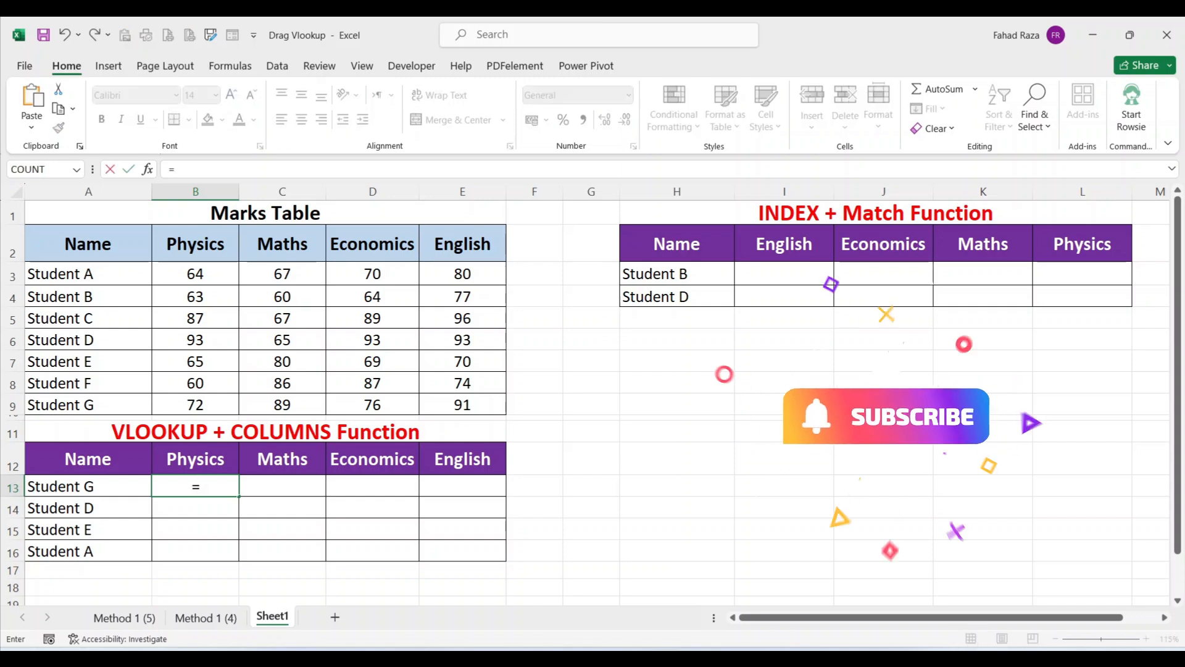
type("VLOOKU")
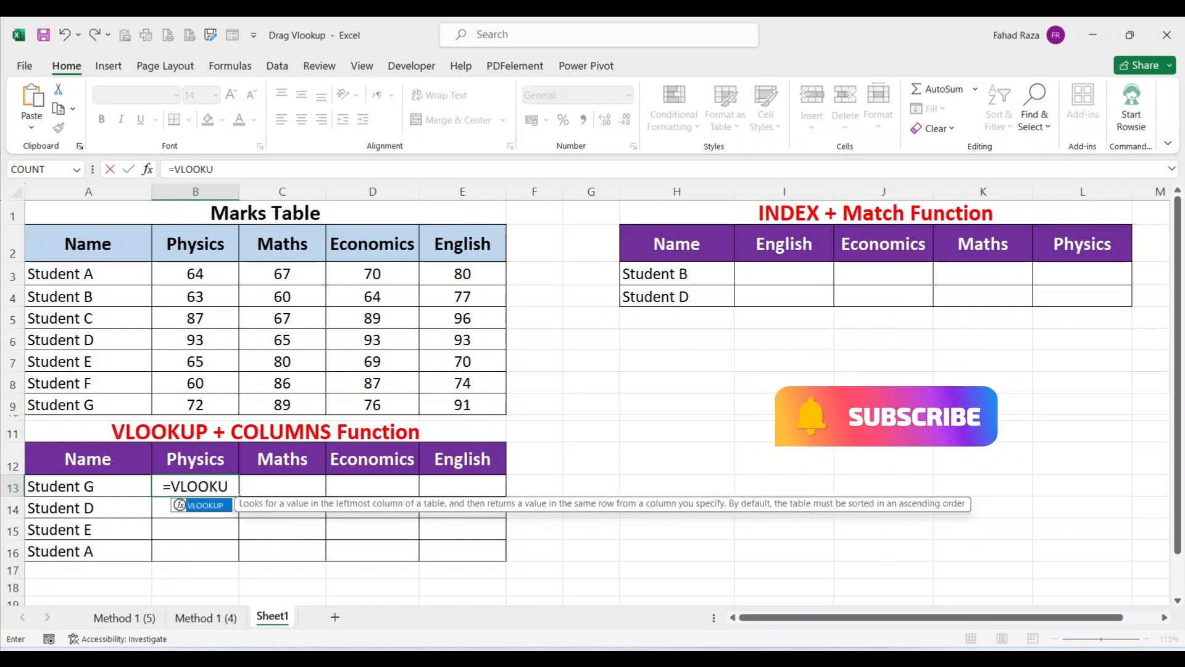
type("P(")
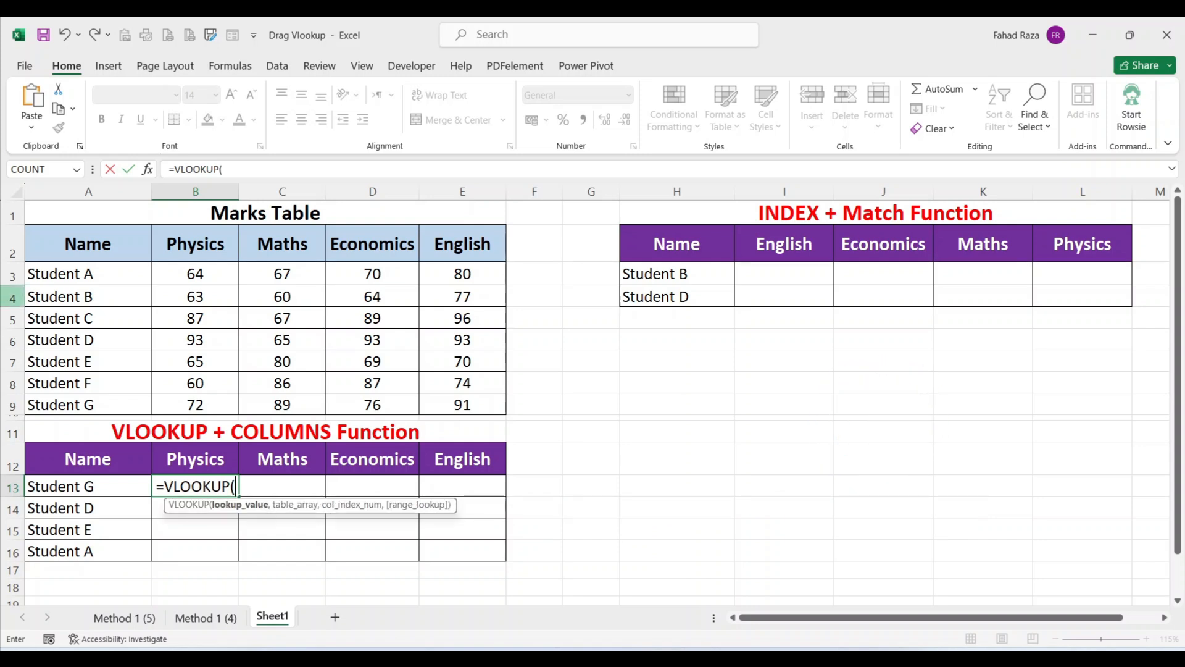
left_click(89, 487)
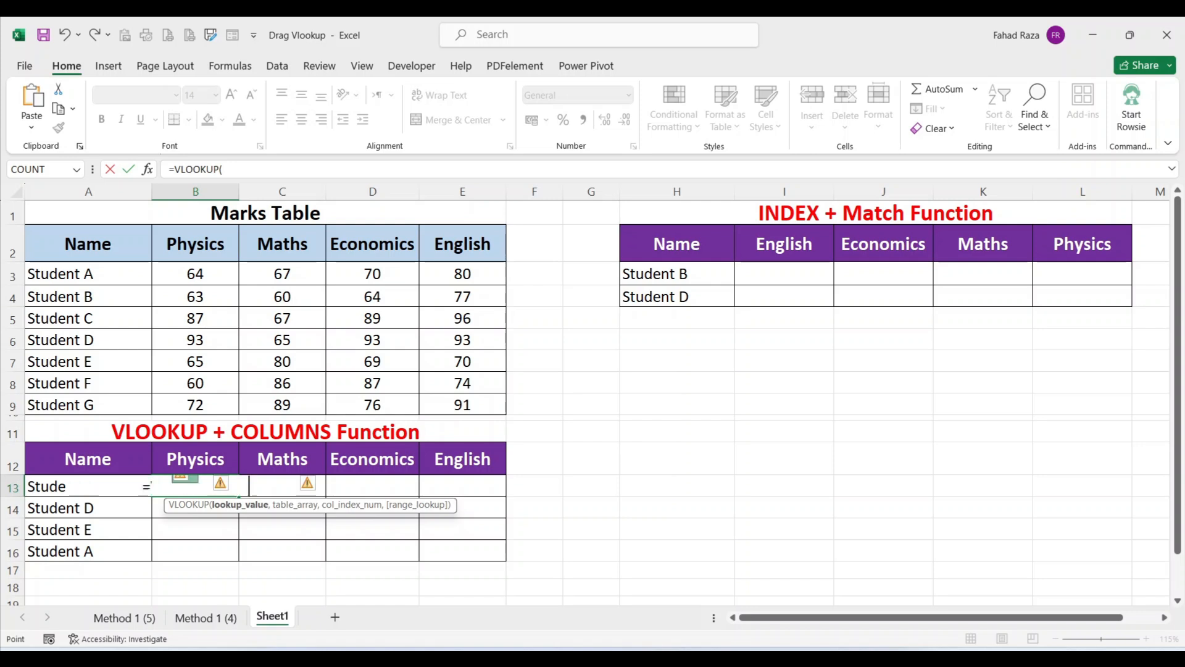
type(",")
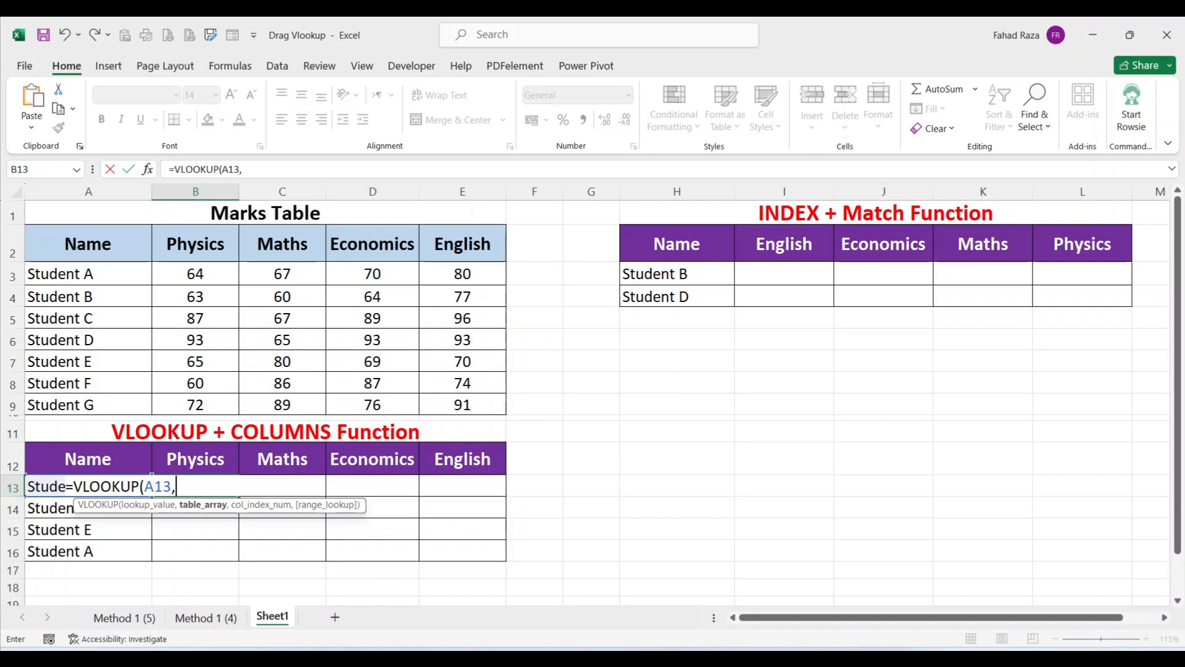
left_click_drag(62, 247, 494, 408)
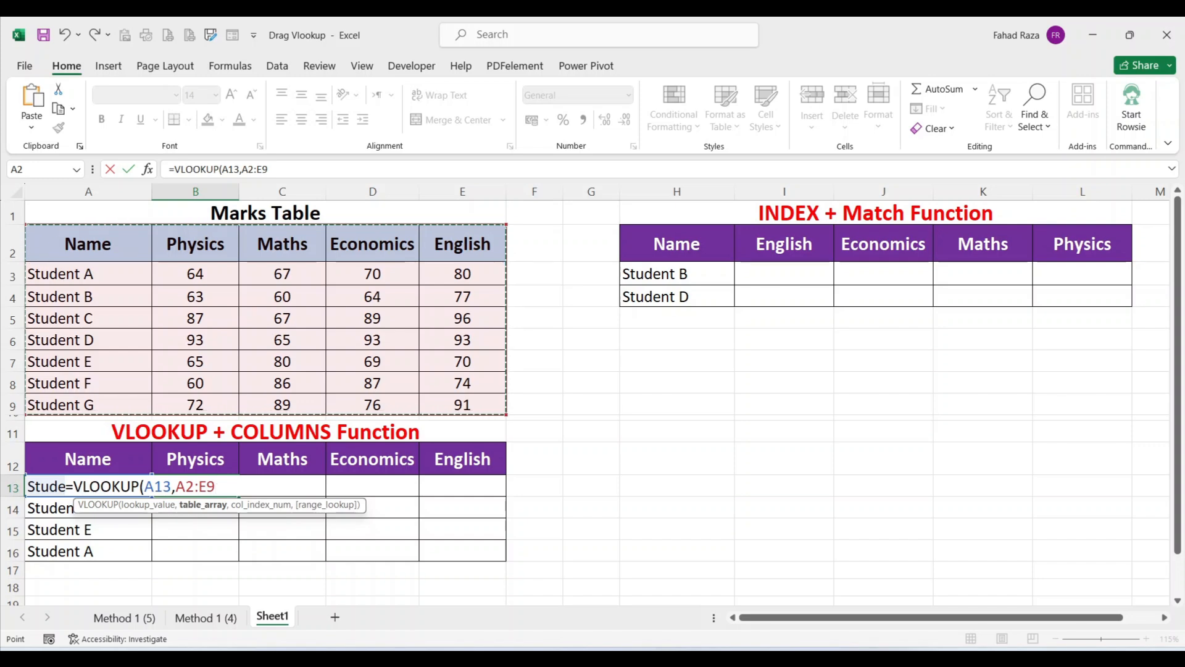
type(",")
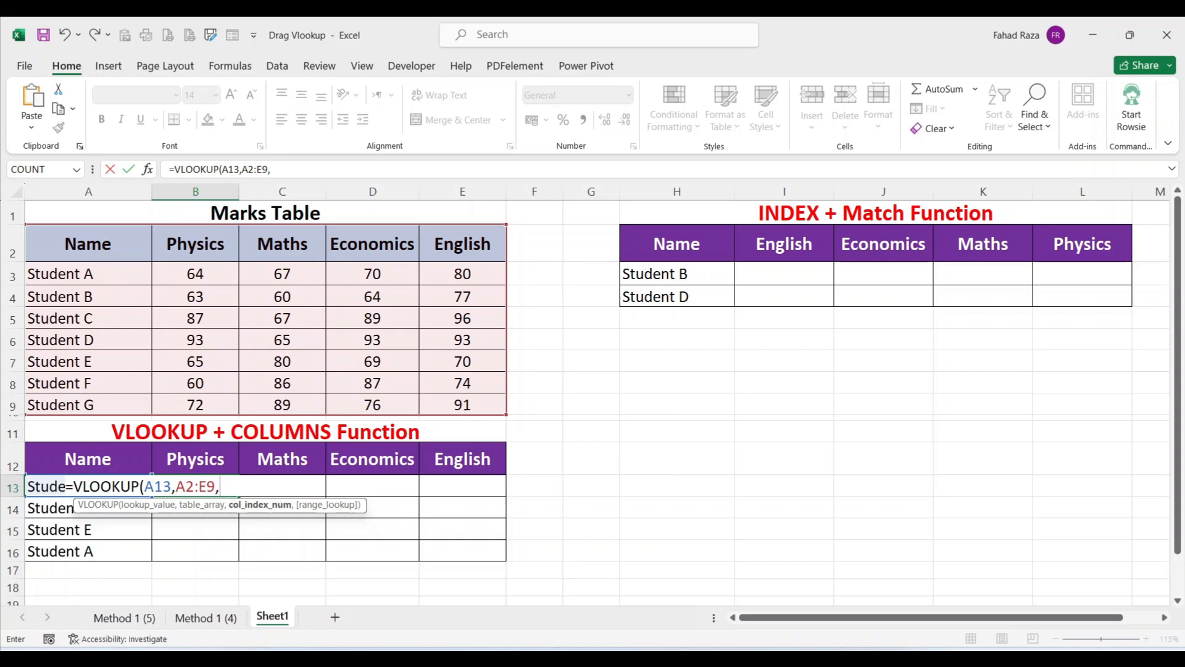
- Add COLUMNS(A2:B2) as the column index and 0 as the range lookup, and close the VLOOKUP formula
type("COLUMNS")
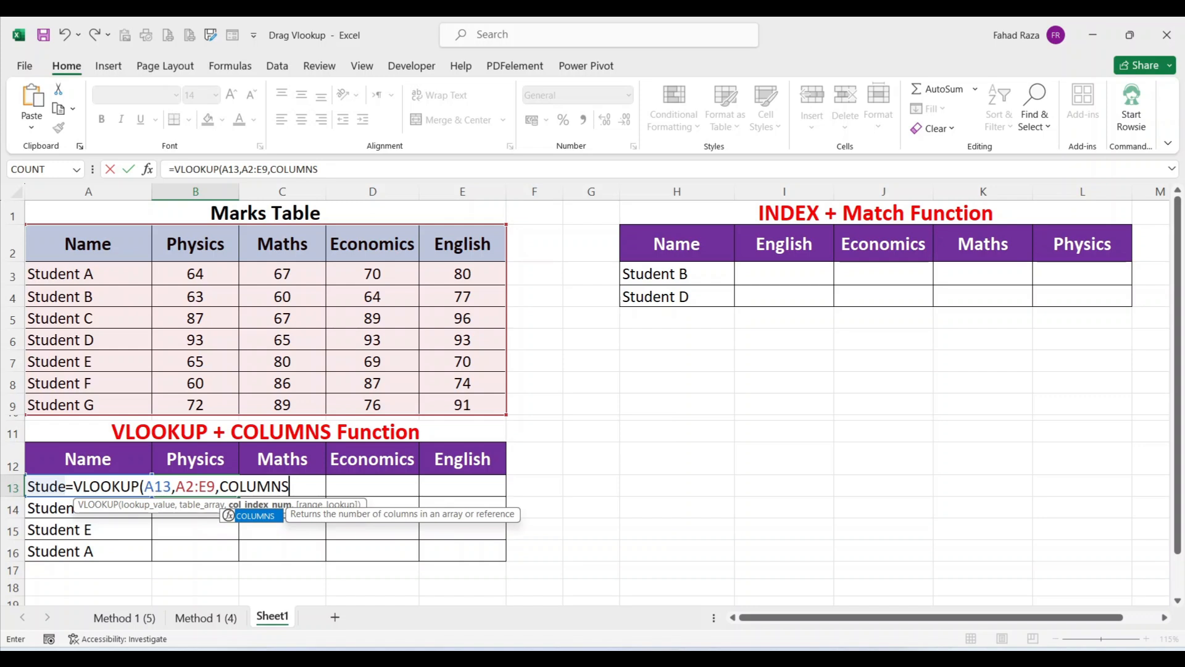
type("(")
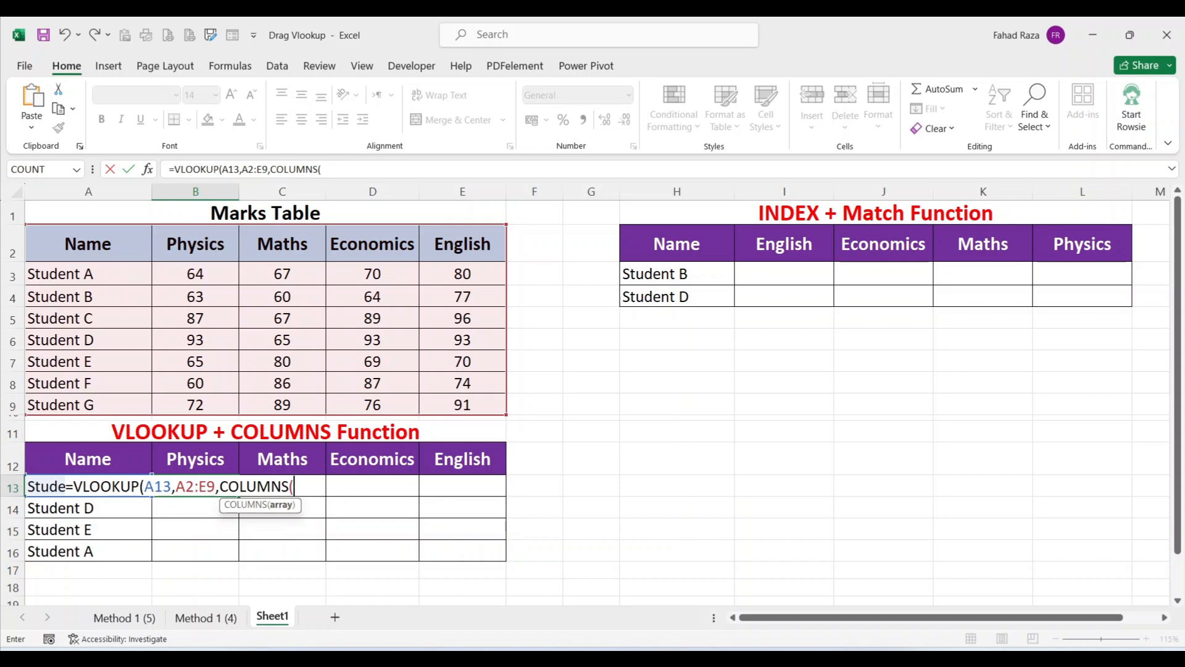
left_click_drag(88, 243, 197, 244)
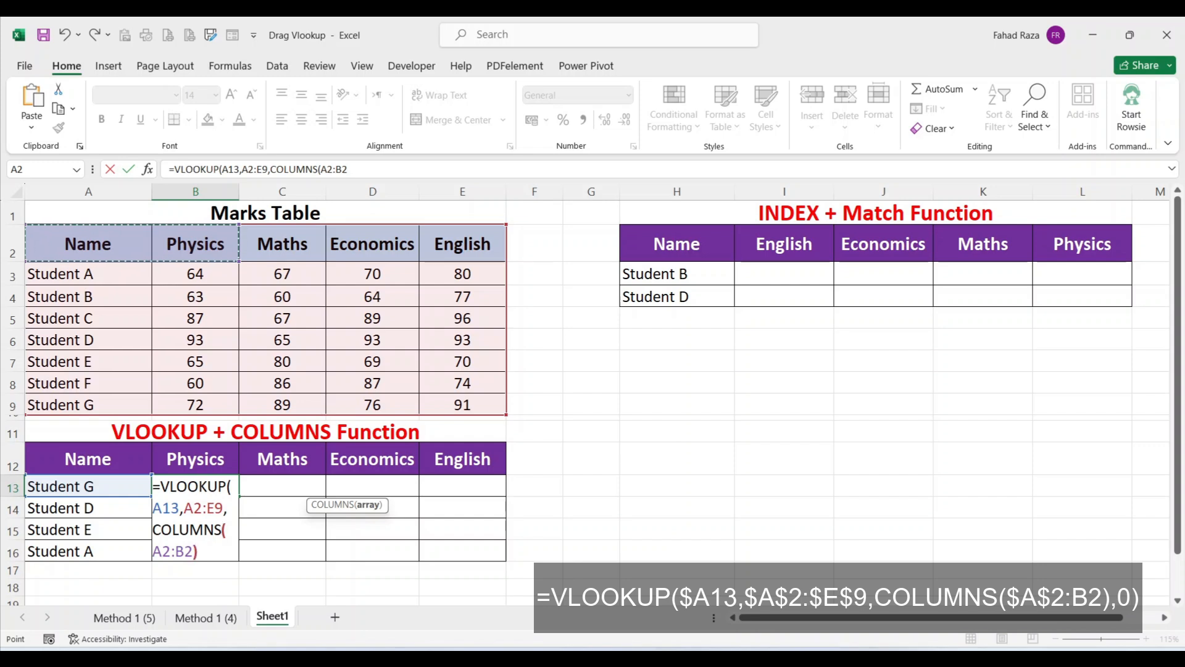
type("),0")
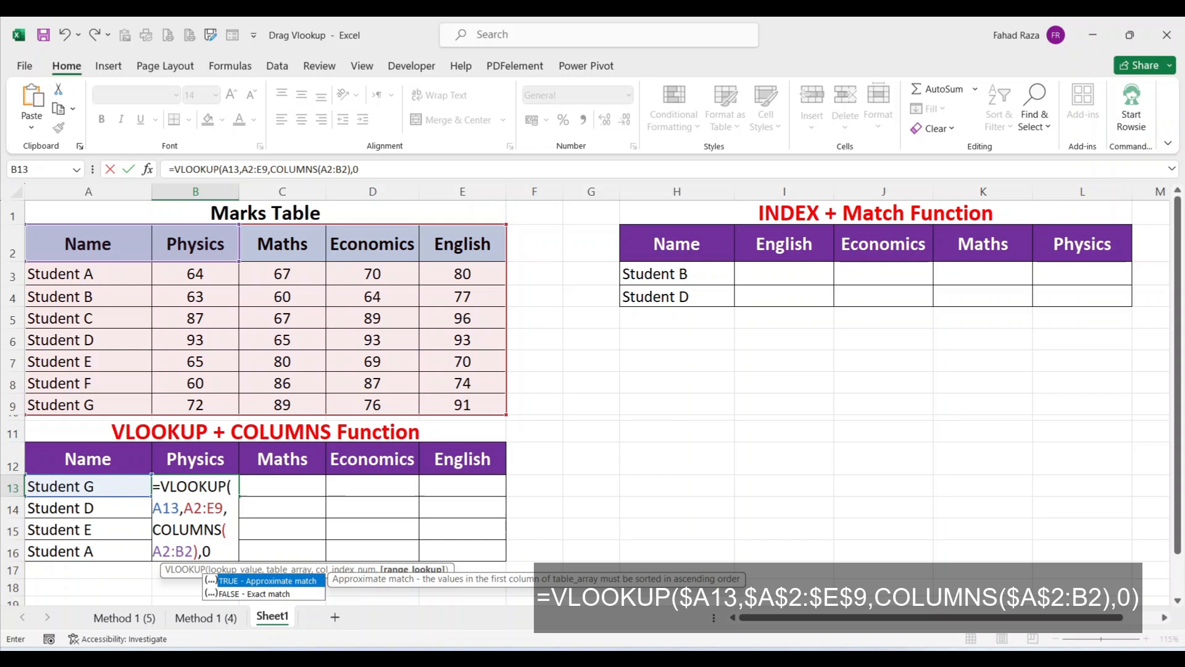
type(")")
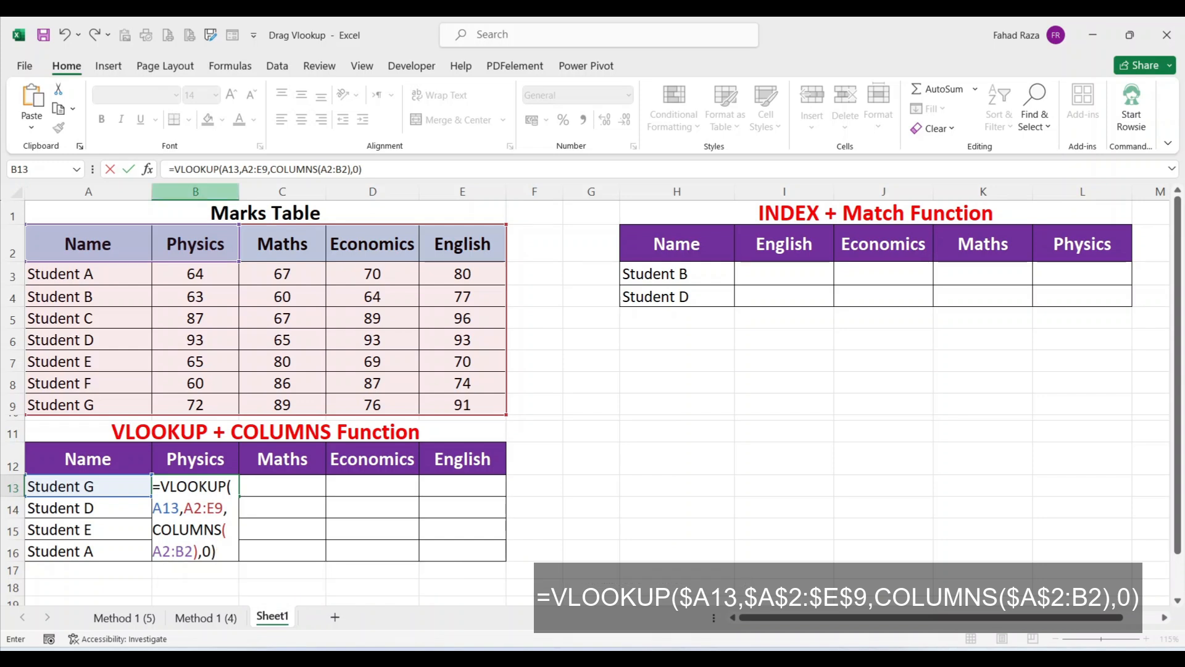
- Lock the lookup value as $A13 and the table array as $A$2:$E$9 in the VLOOKUP formula
left_click(223, 169)
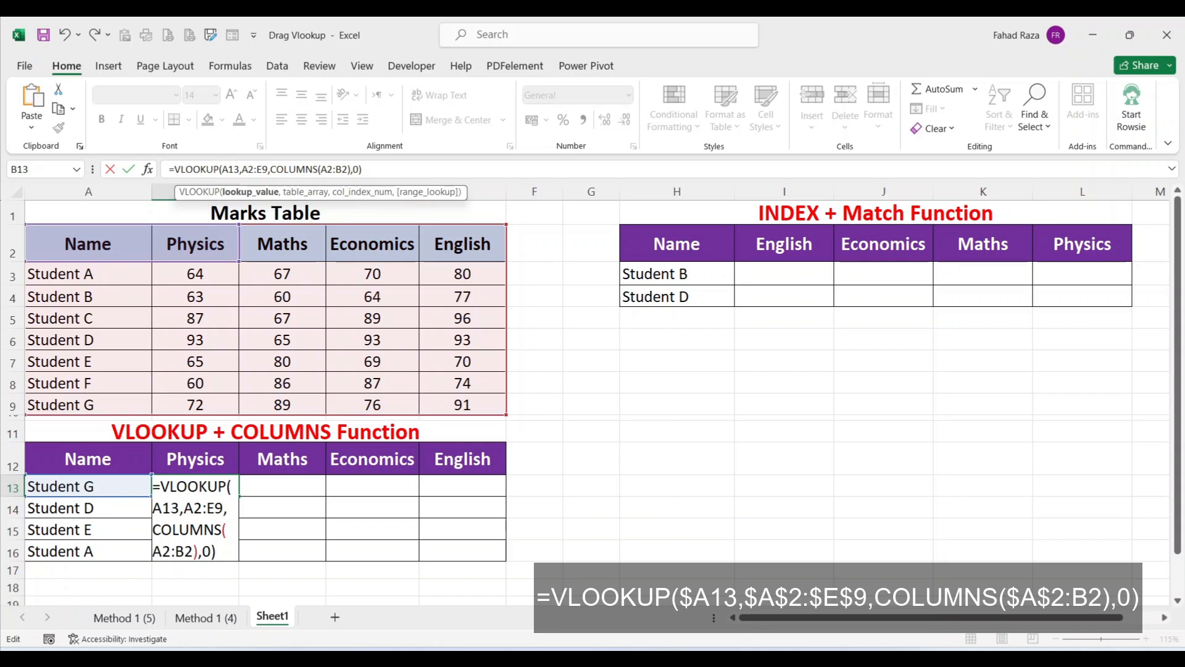
type("$")
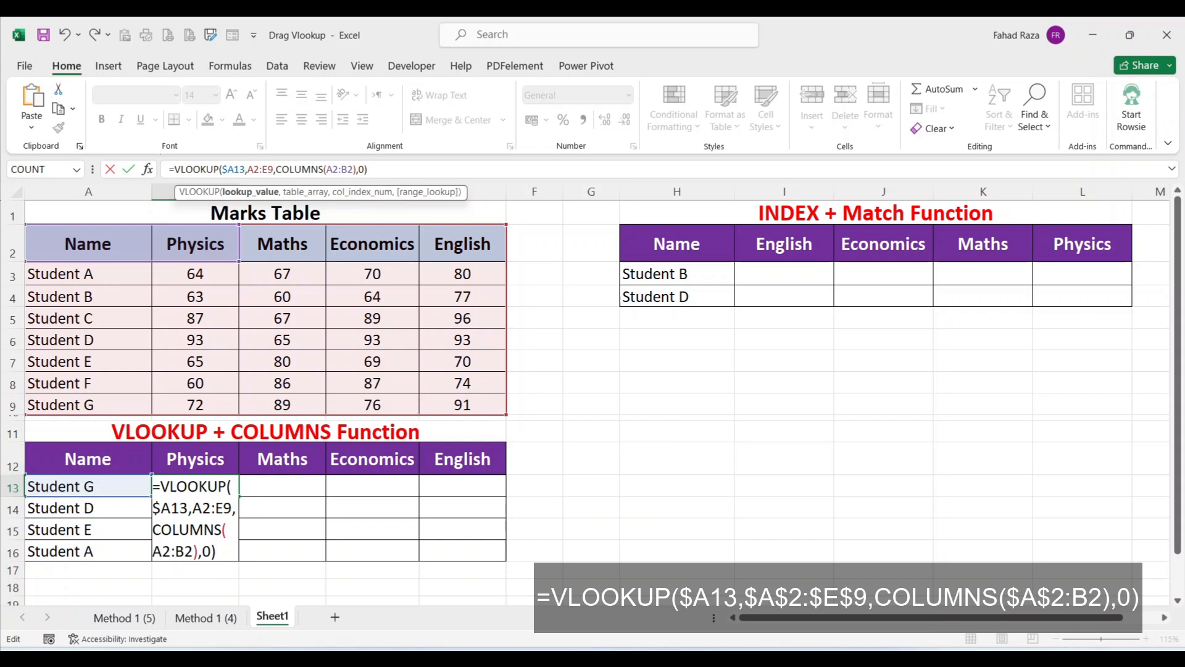
left_click(248, 169)
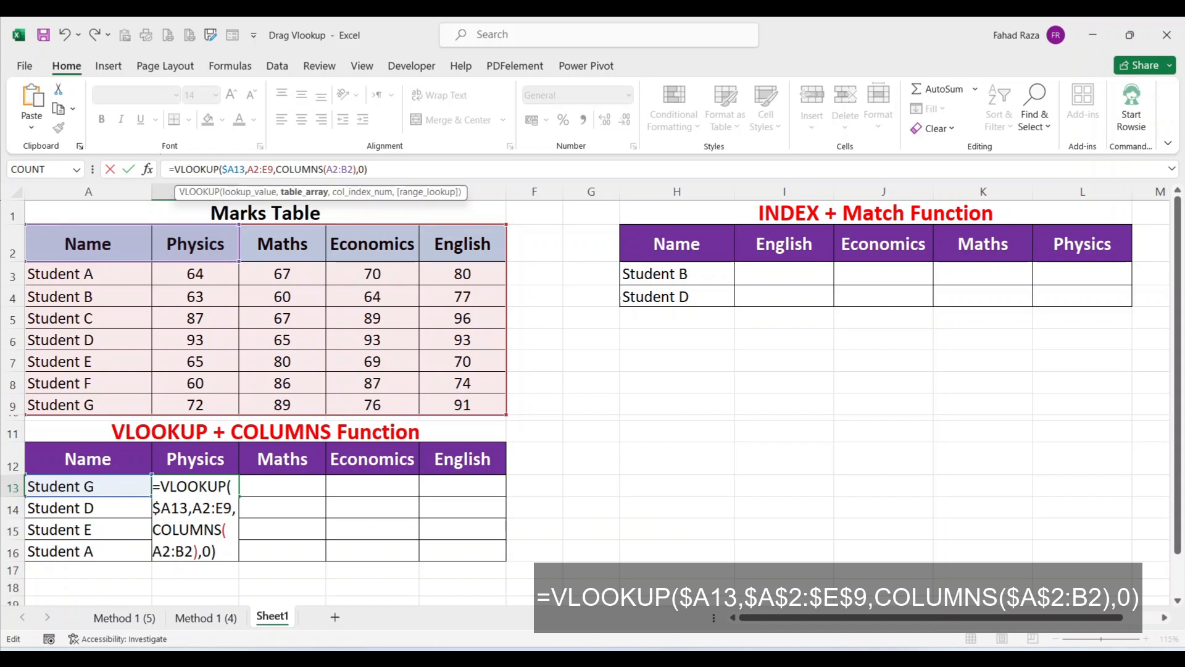
key("F4")
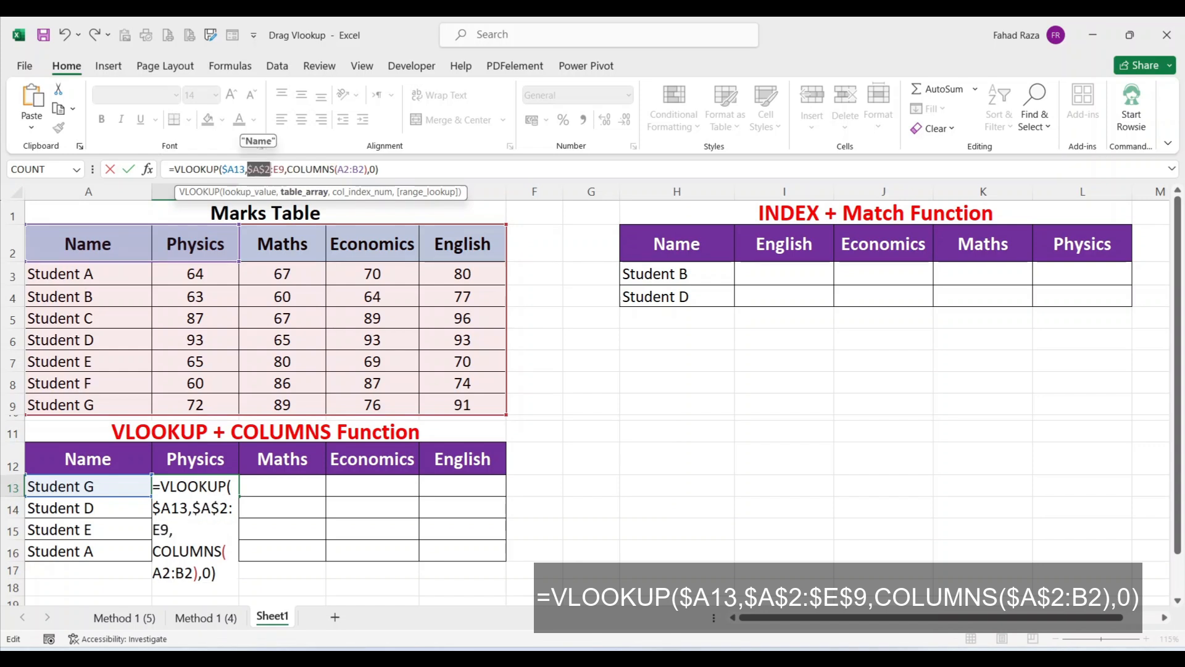
key("Right")
key("Right")
key("F4")
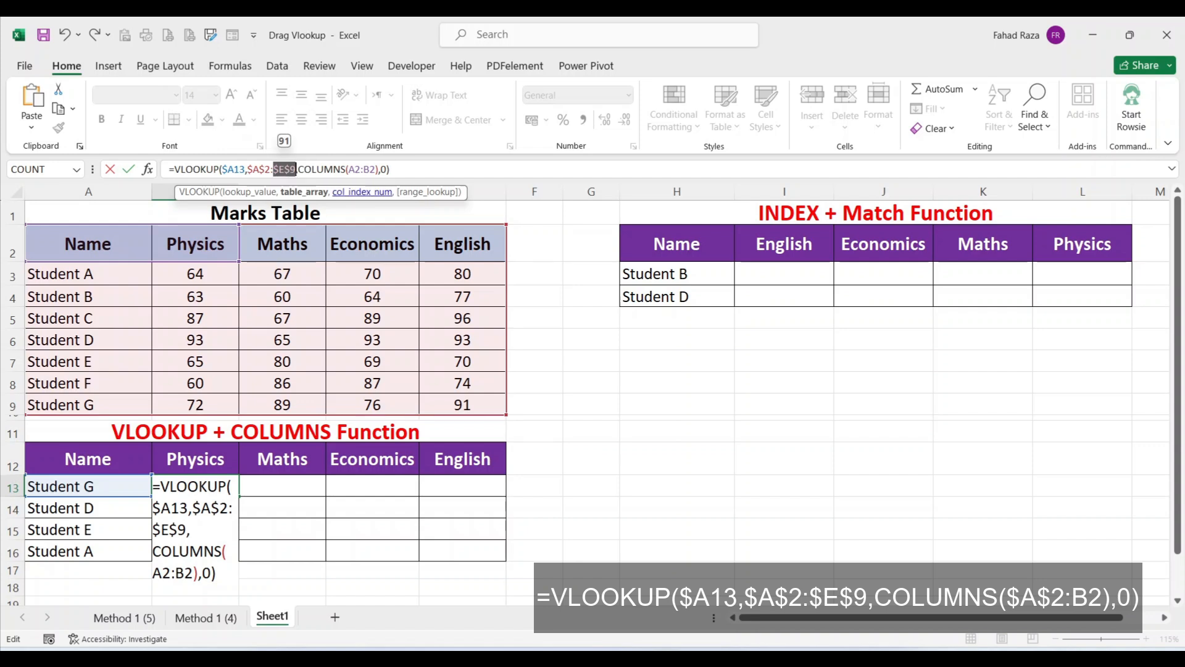
- Change the COLUMNS range to $A$2:B2 and commit the formula in B13
left_click(350, 169)
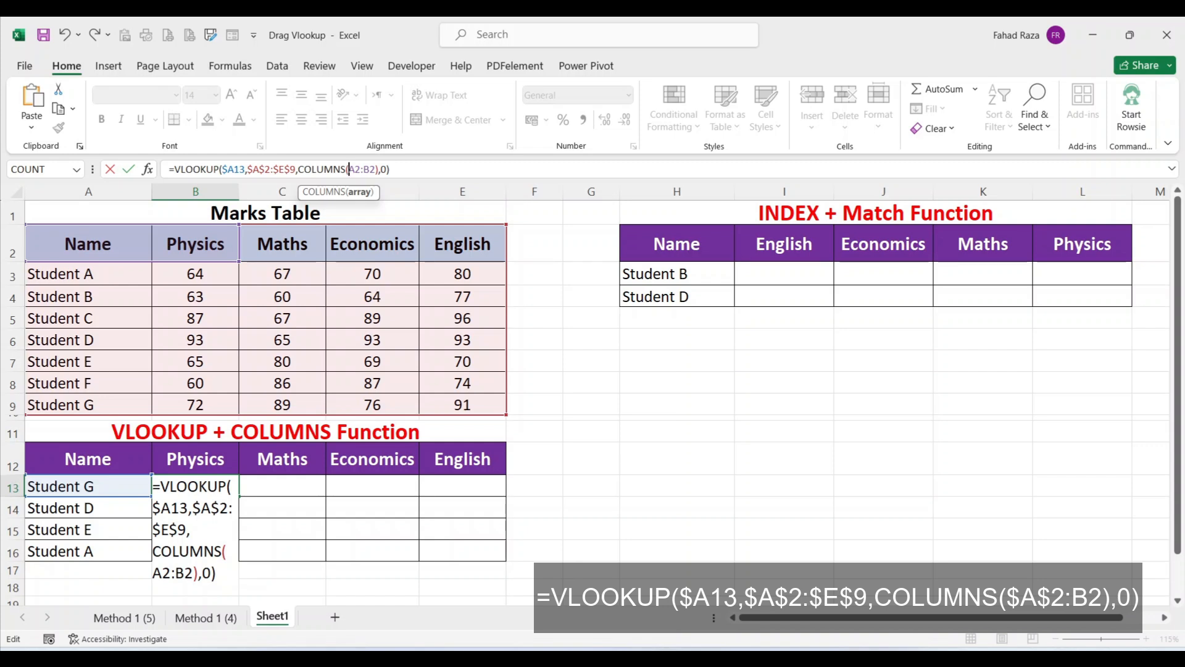
key("F4")
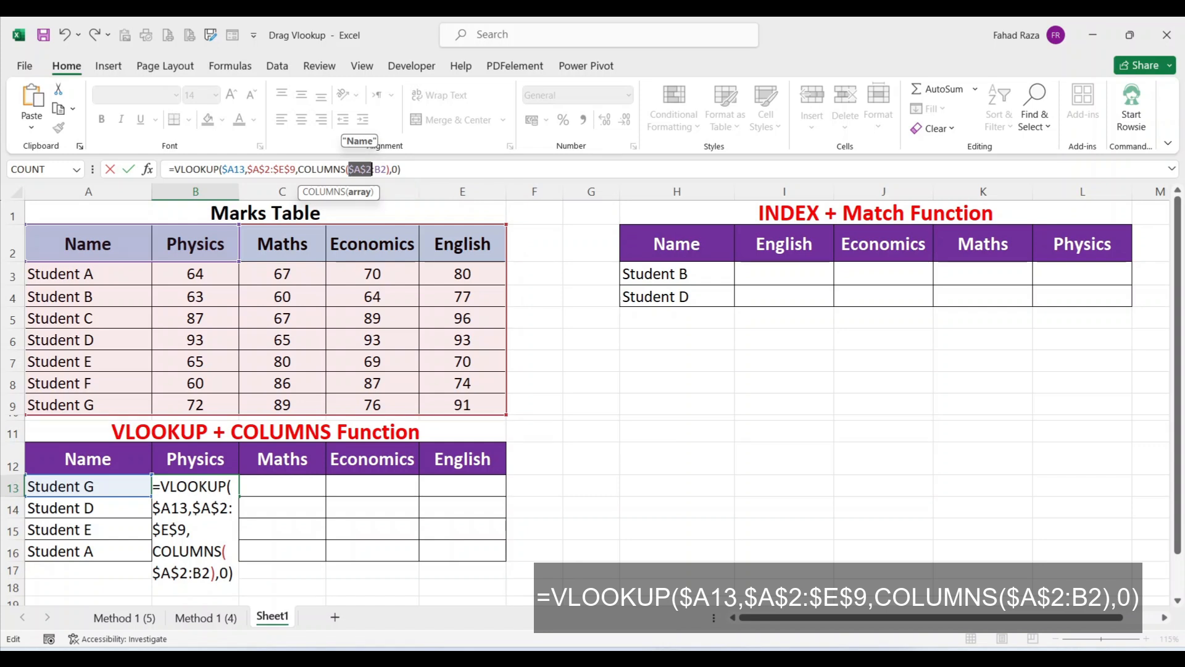
key("ctrl+Return")
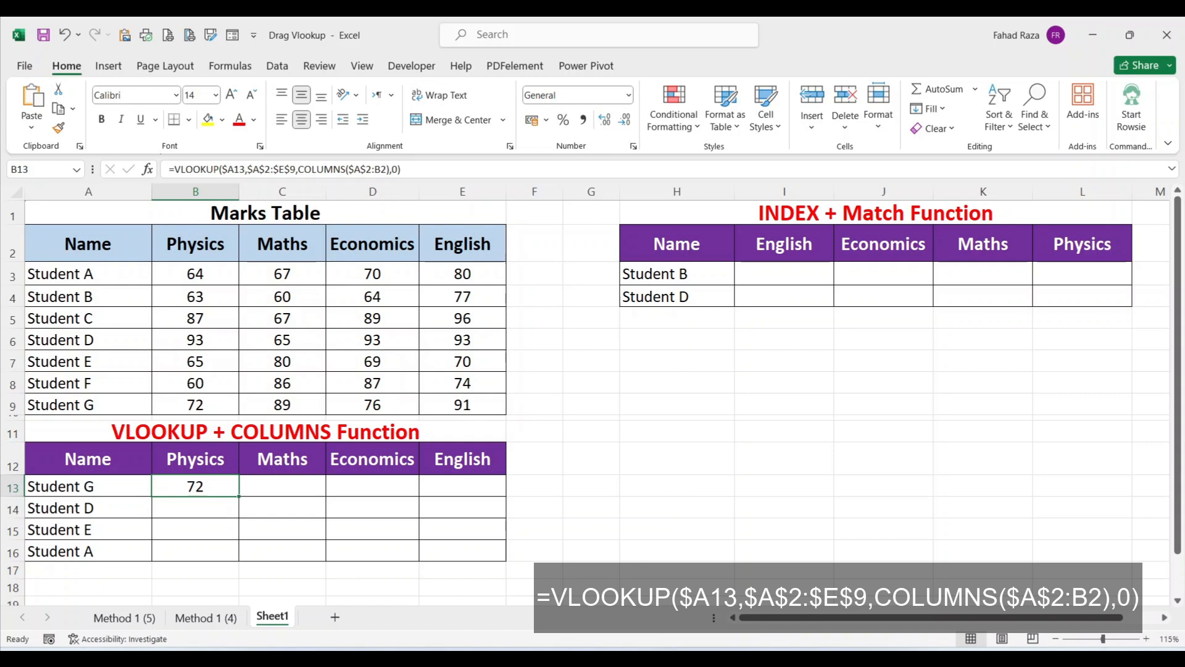
- Fill the B13 formula across to column E and down to row 16
left_click_drag(238, 496, 488, 488)
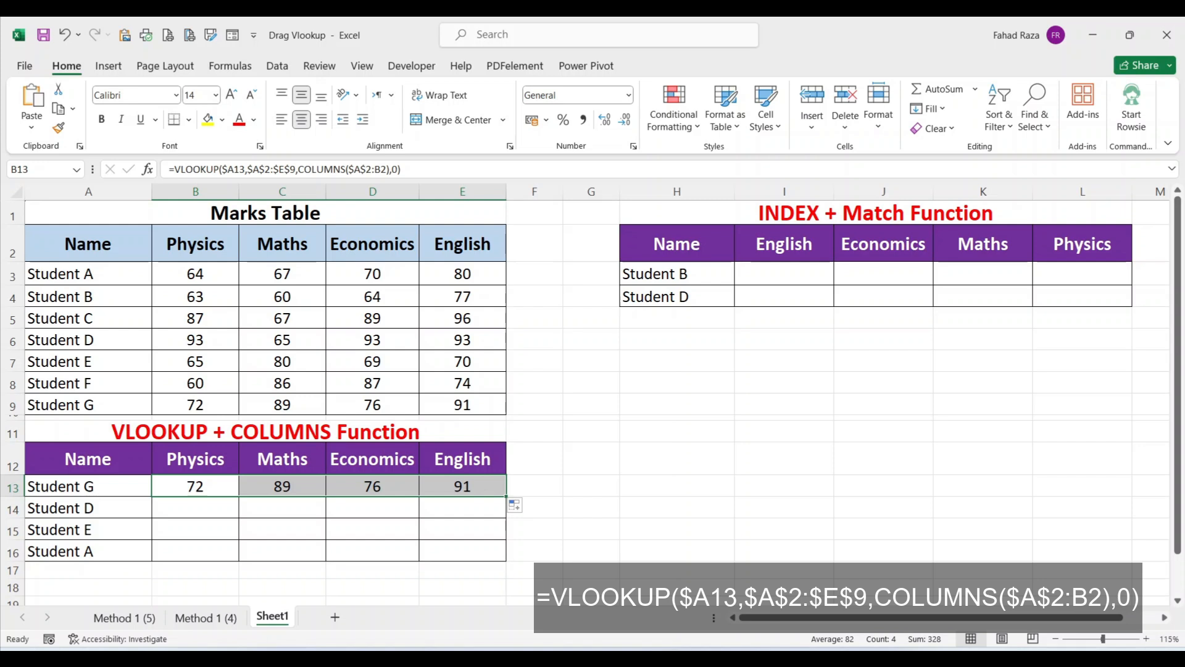
left_click_drag(507, 497, 505, 557)
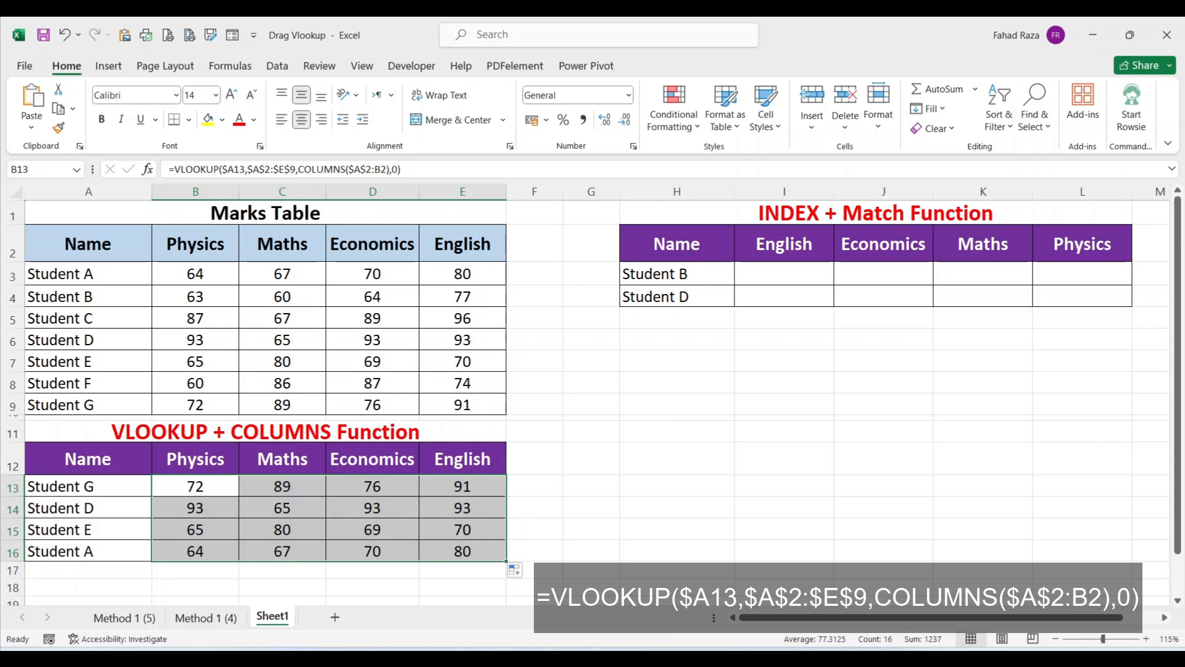
left_click(372, 530)
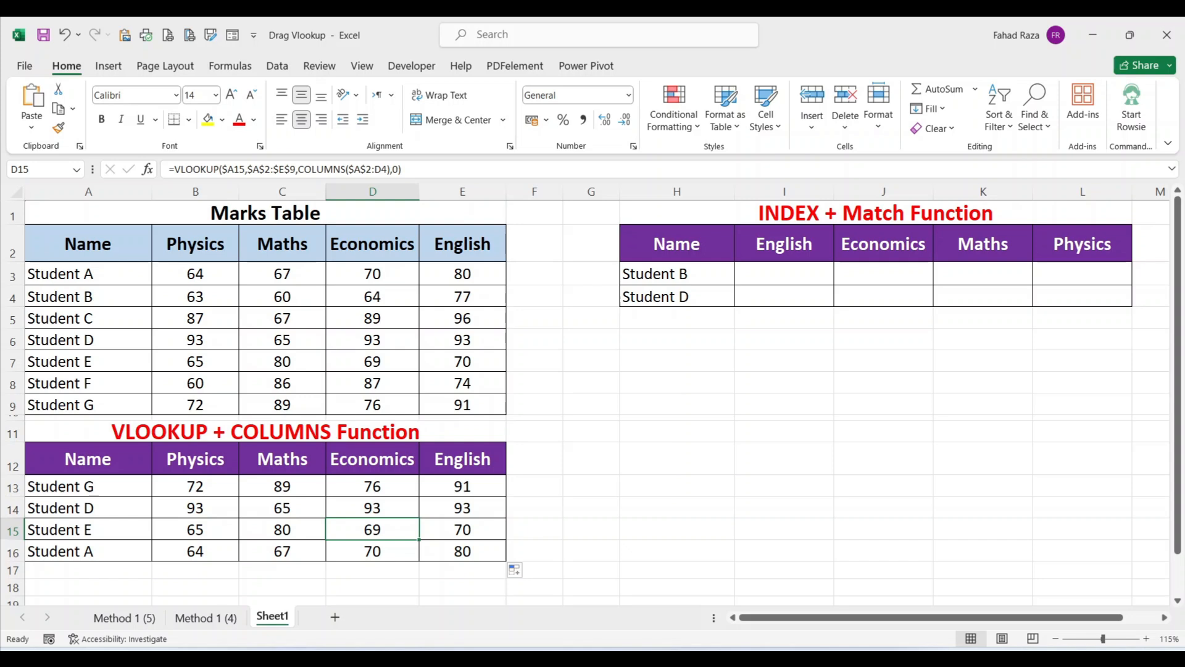
- In cell I3, start an INDEX formula with A2:E9 as the array
left_click(784, 273)
type("=I")
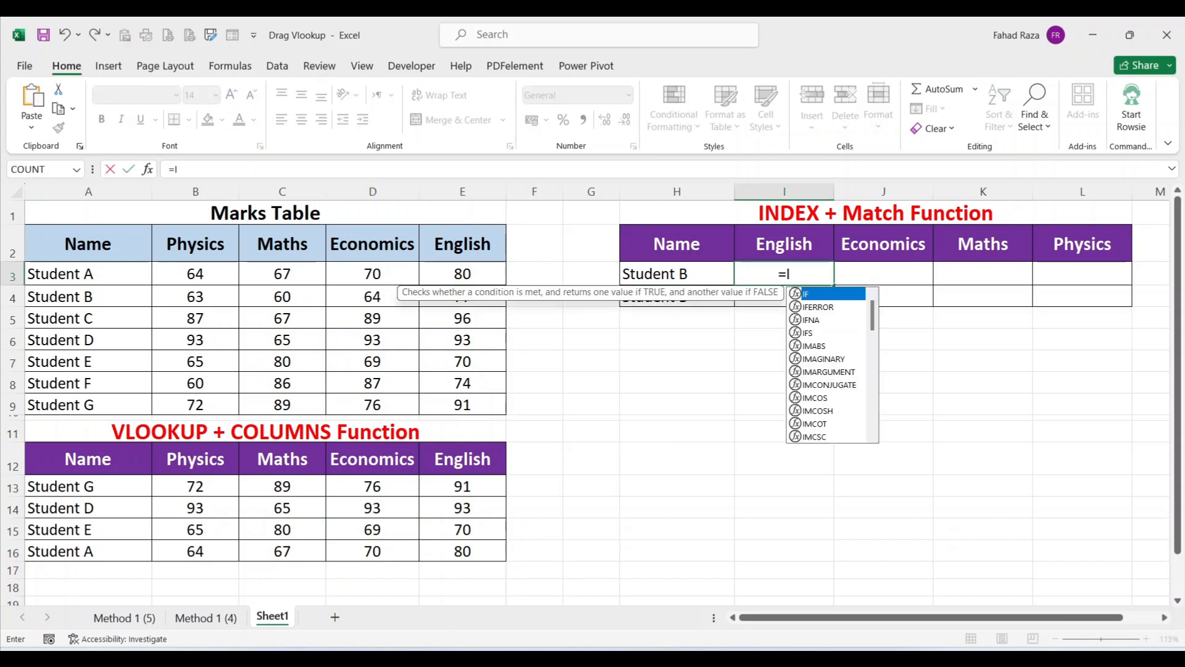
type("NDEX(")
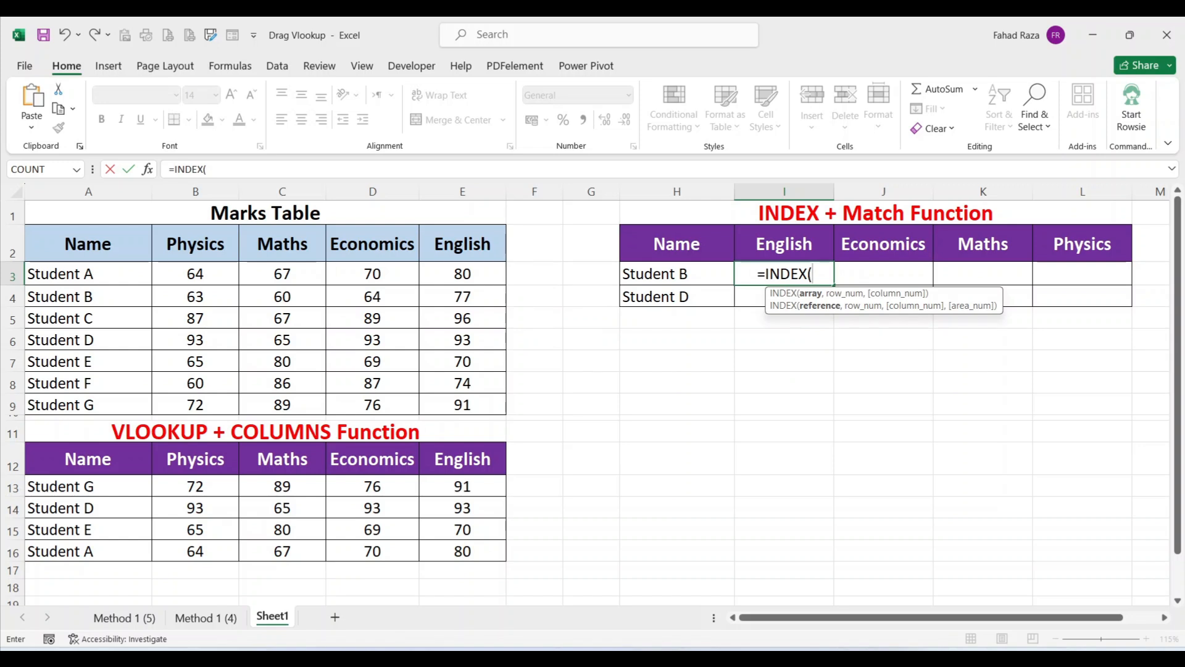
left_click_drag(88, 243, 491, 404)
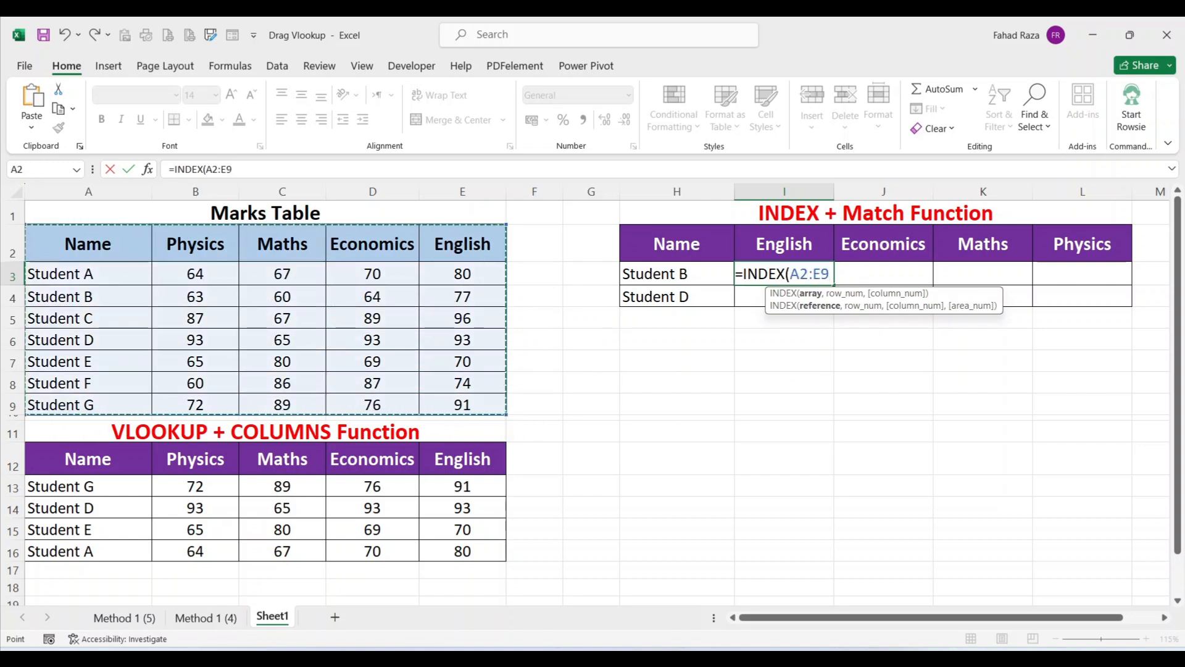
type(",")
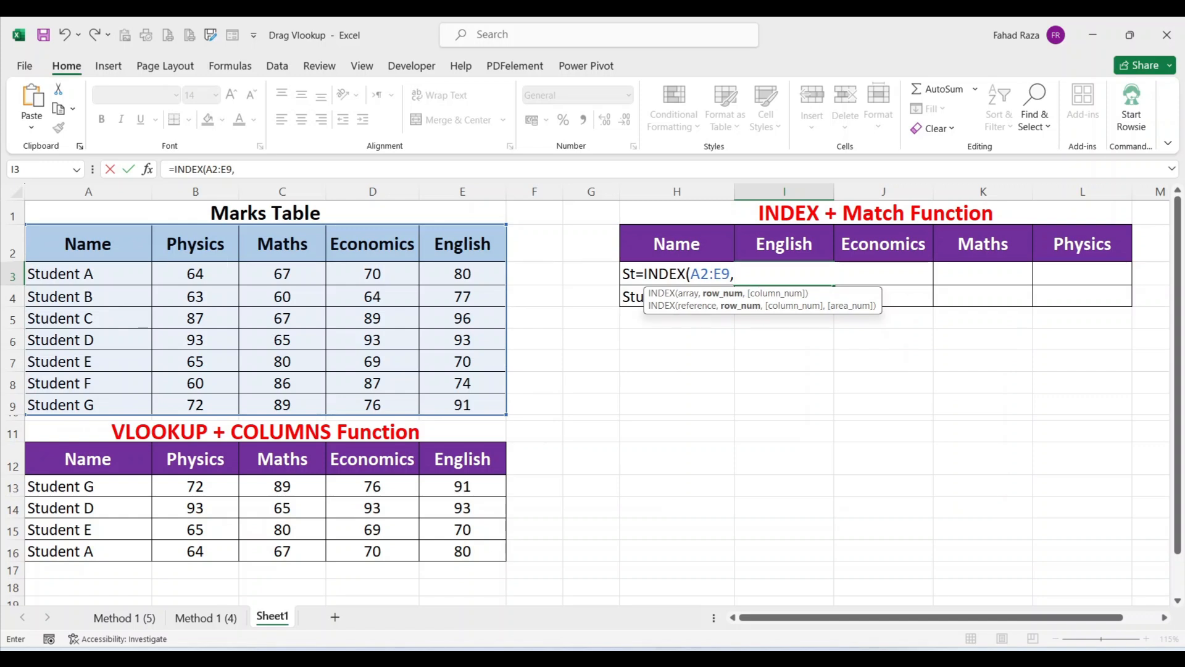
- Add MATCH(H3,A2:A9,0) as the row number argument of the INDEX formula
type("MATCH(")
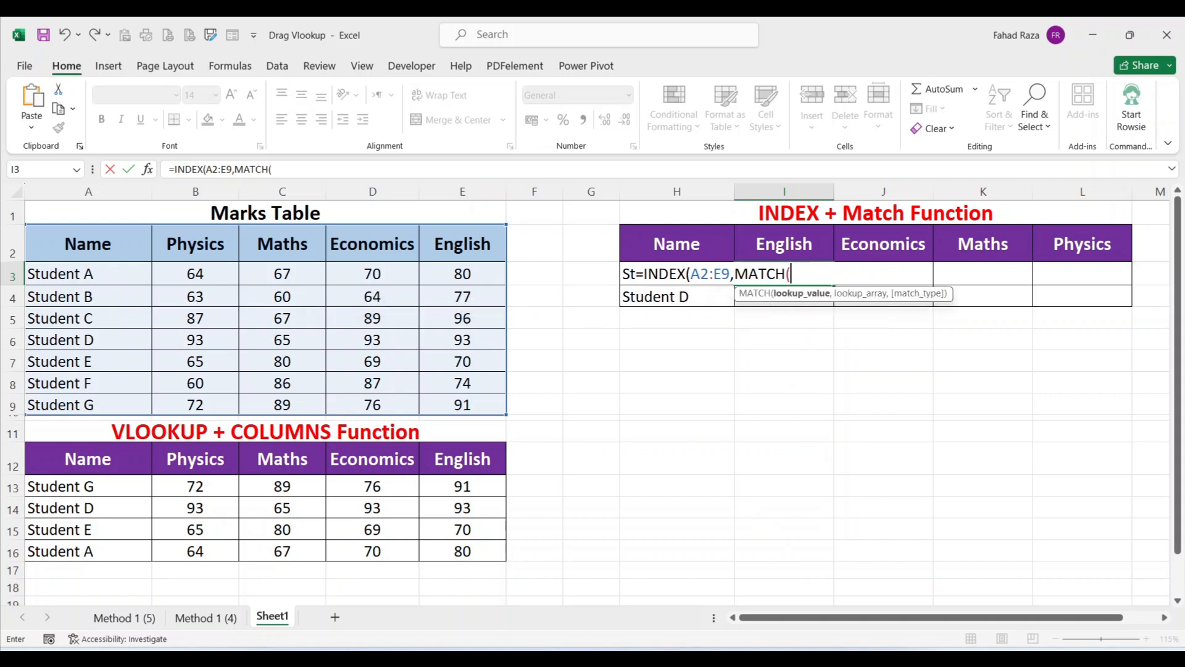
left_click(677, 297)
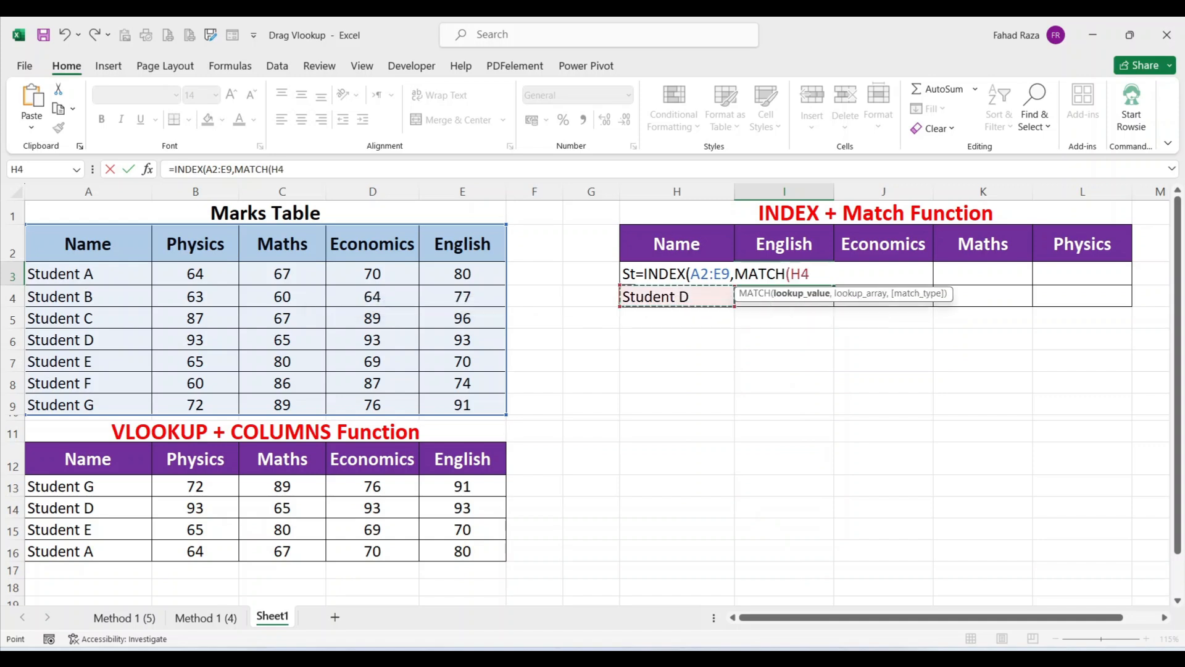
key("Up")
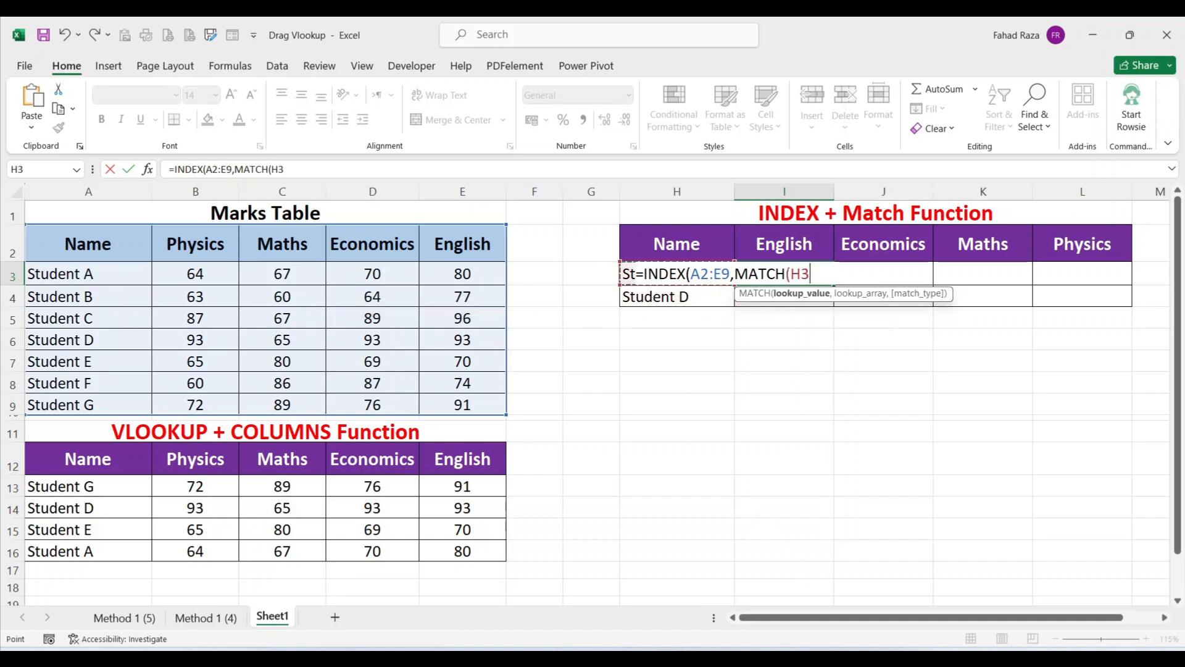
type(",")
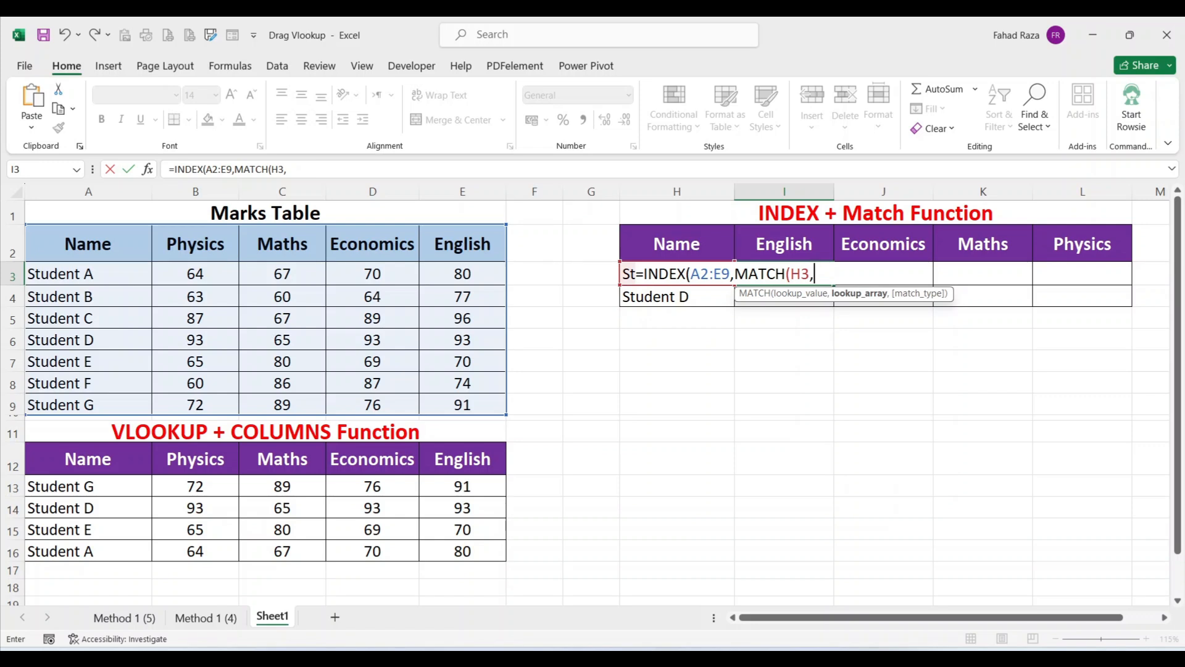
left_click_drag(87, 246, 93, 407)
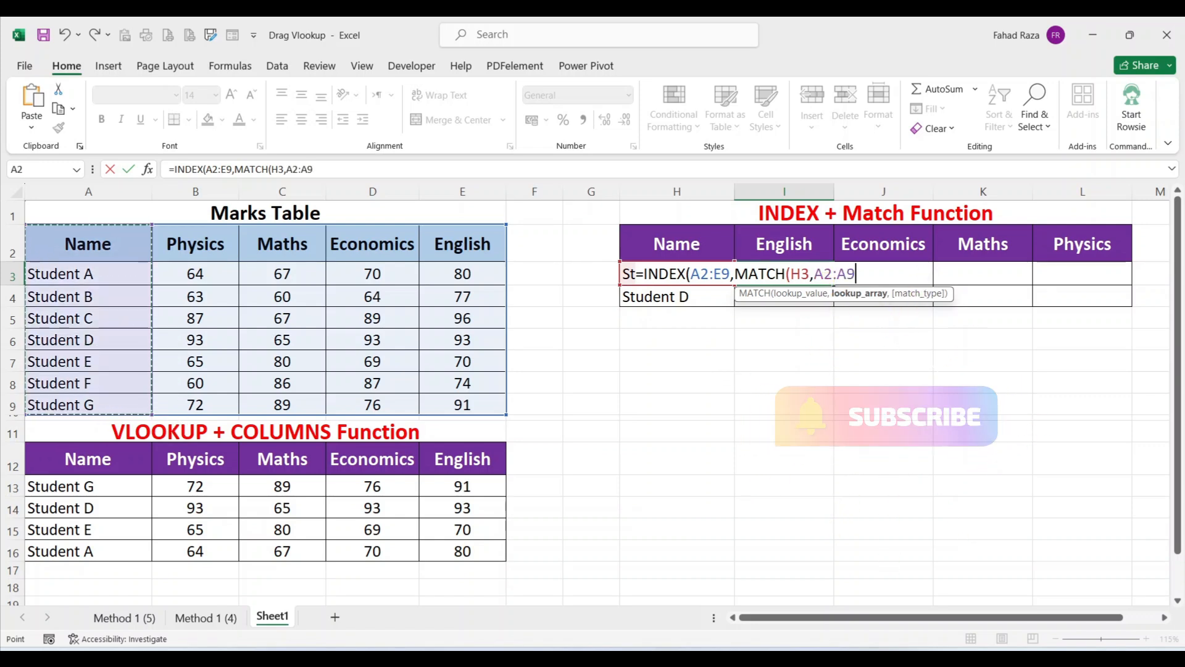
type(",0")
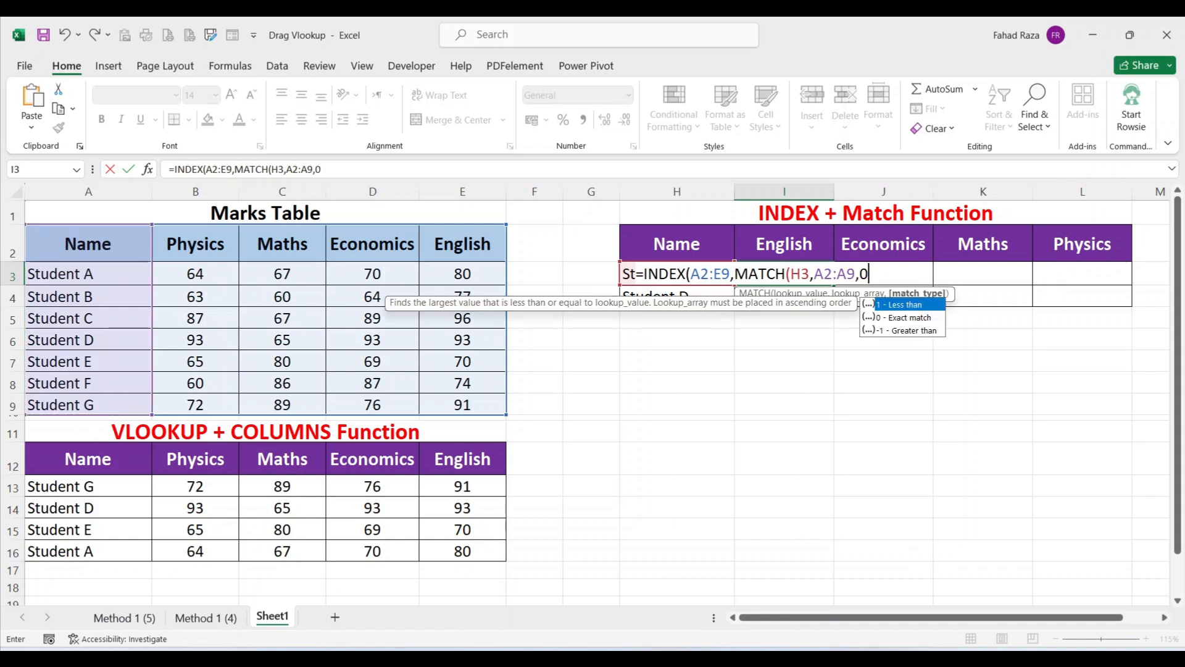
type("),m")
key("BackSpace")
type("mATCH")
key("BackSpace")
key("BackSpace")
key("BackSpace")
key("BackSpace")
key("BackSpace")
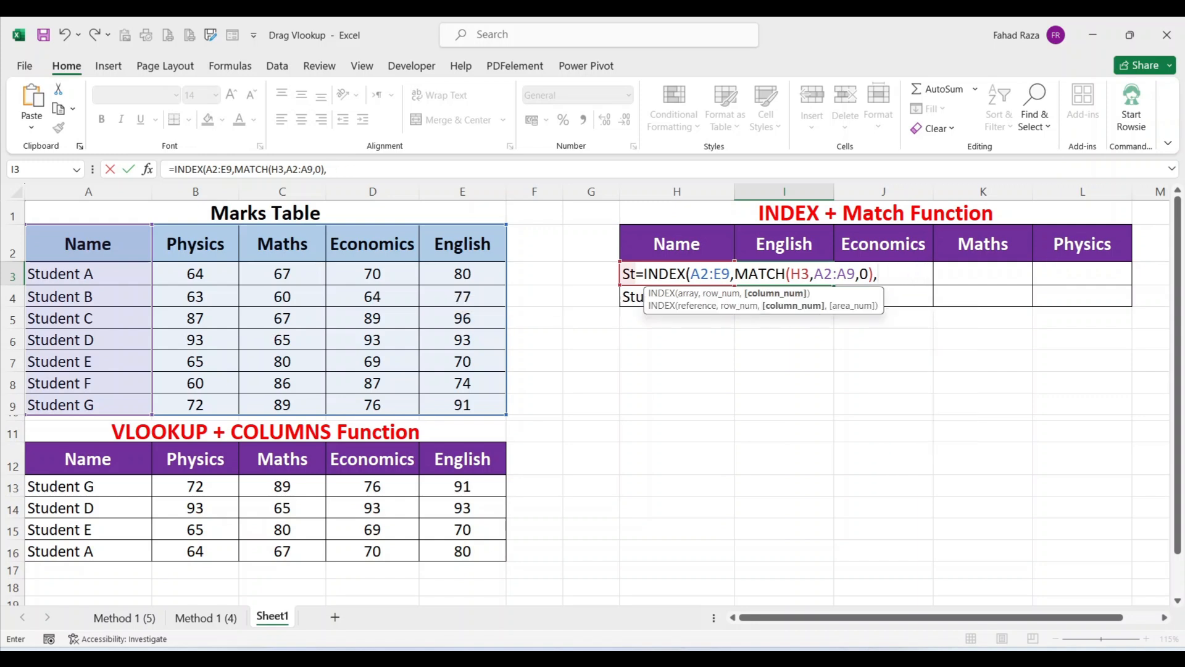
- Add MATCH(I2,A2:E2,0) as the column number argument and close the INDEX formula
type("MATCH")
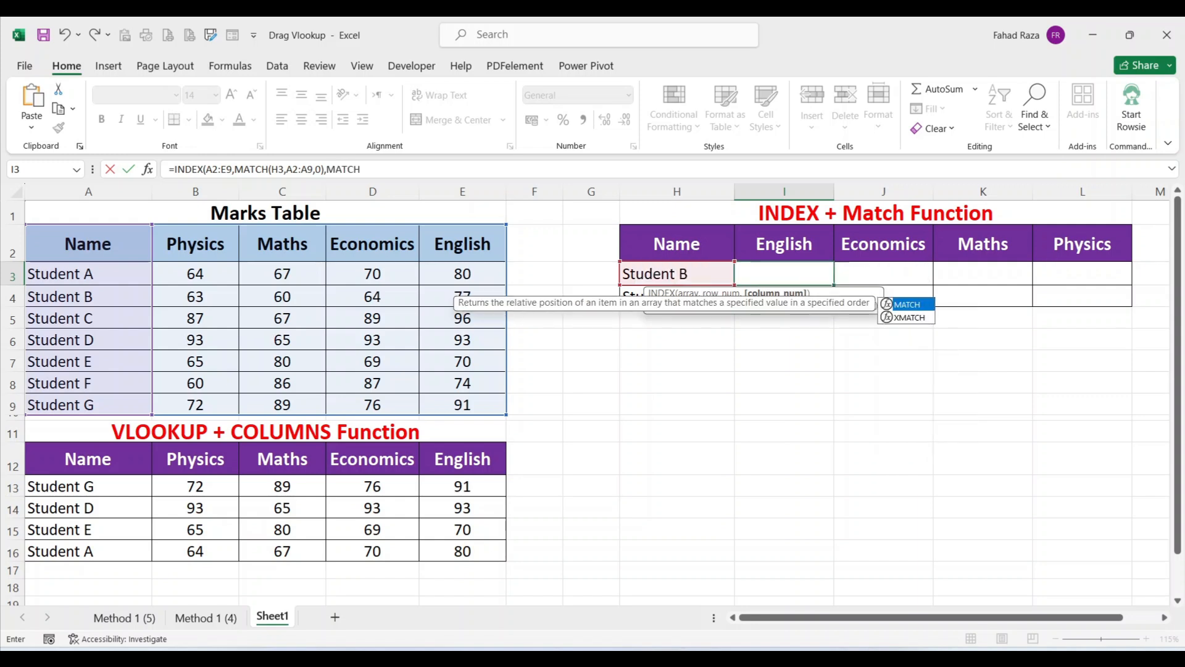
type("(")
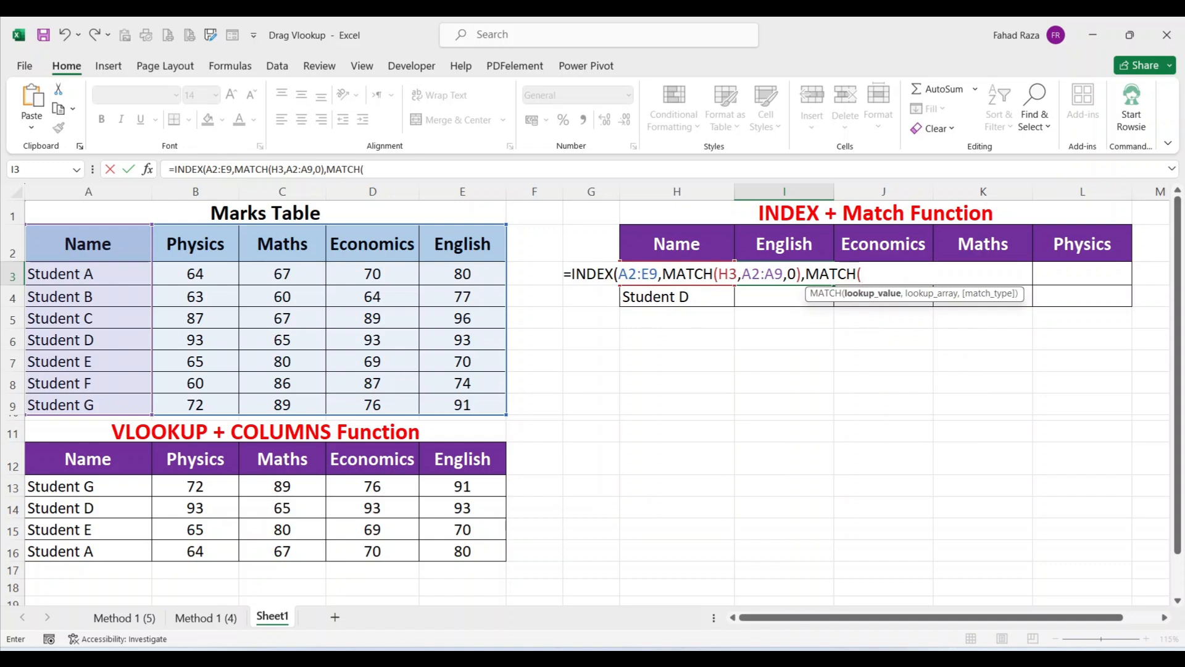
key("Up")
type(",")
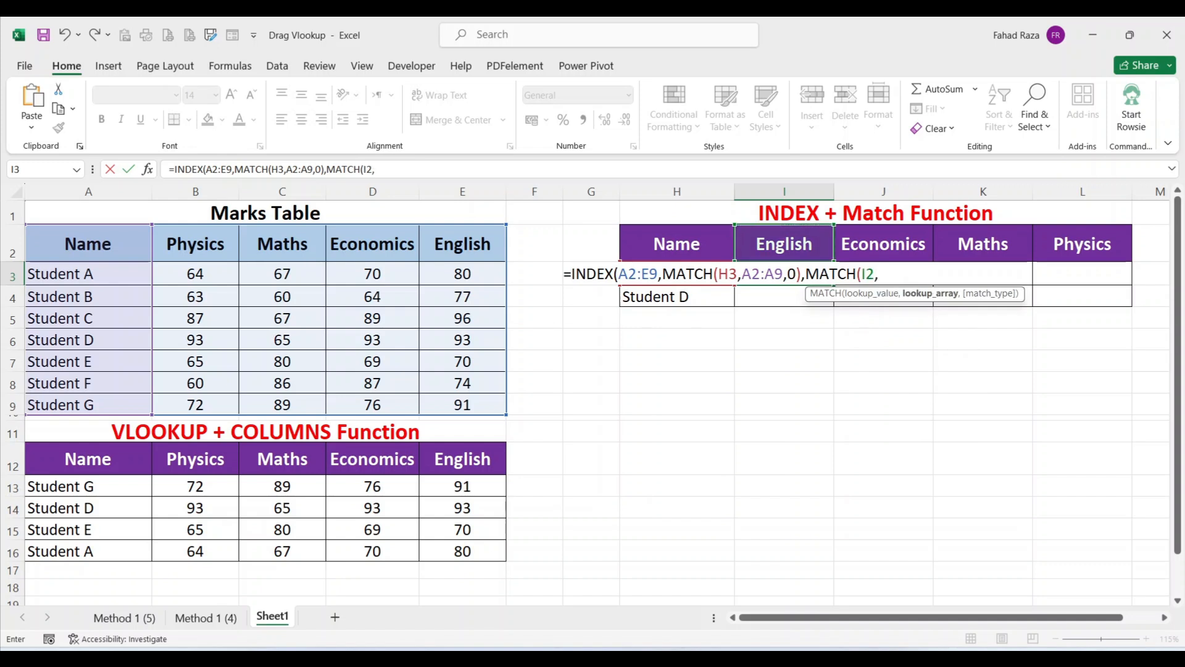
left_click_drag(88, 255, 494, 257)
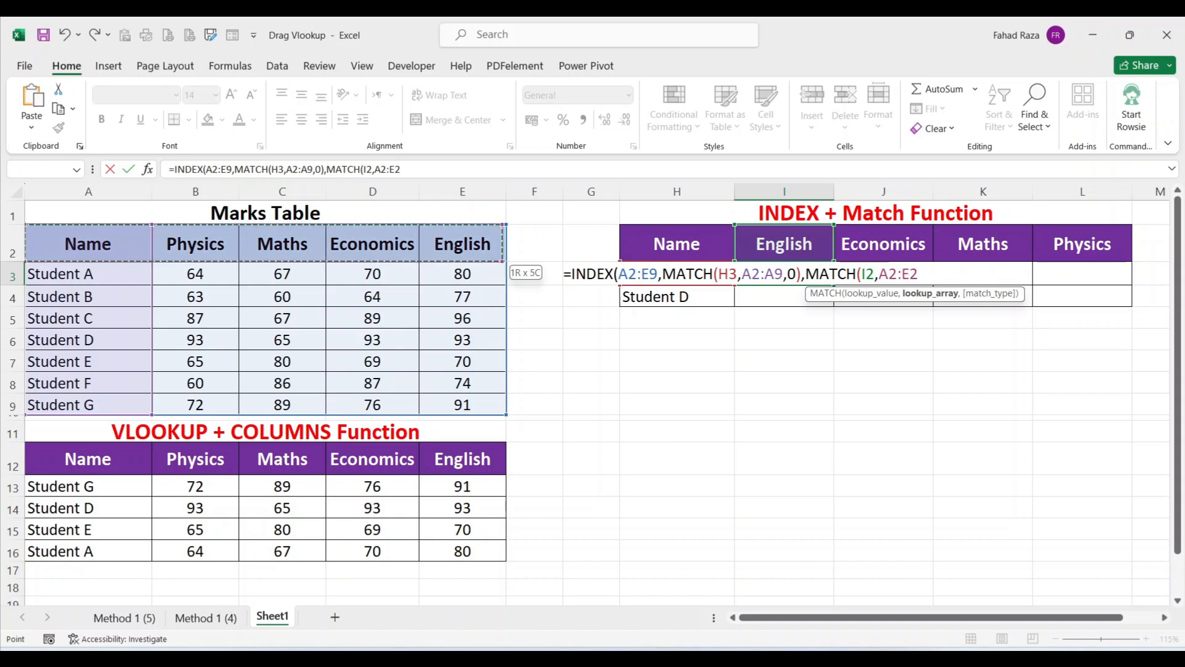
type(",0))")
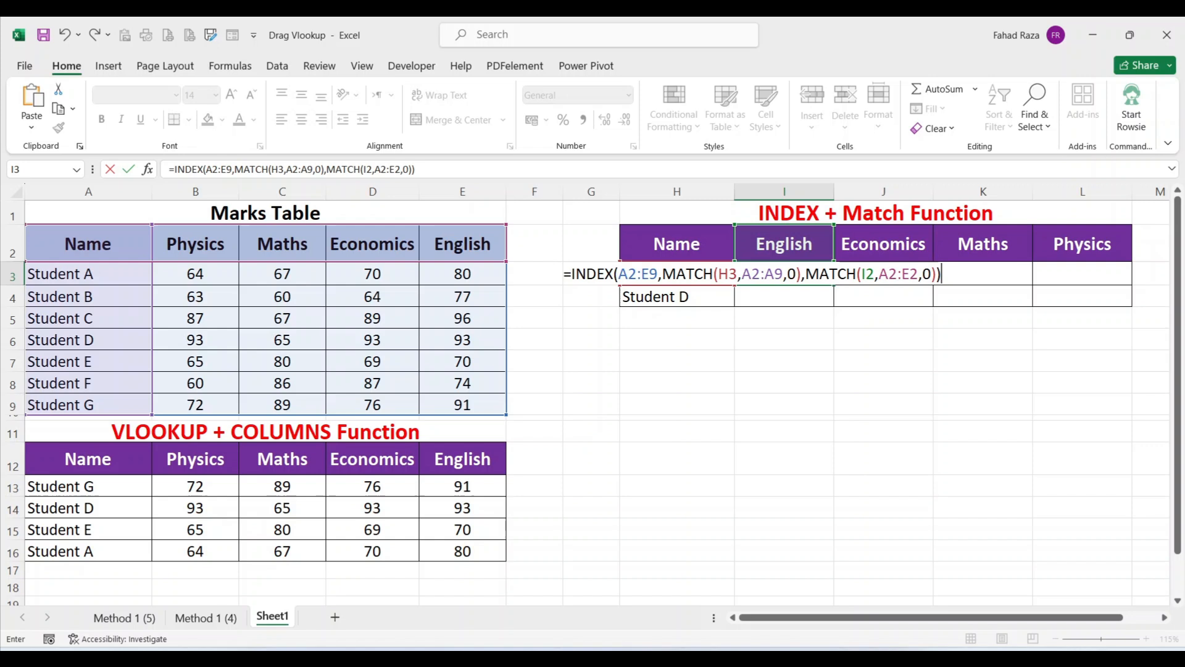
- Make the INDEX array reference in the I3 formula absolute as $A$2:$E$9
left_click(619, 274)
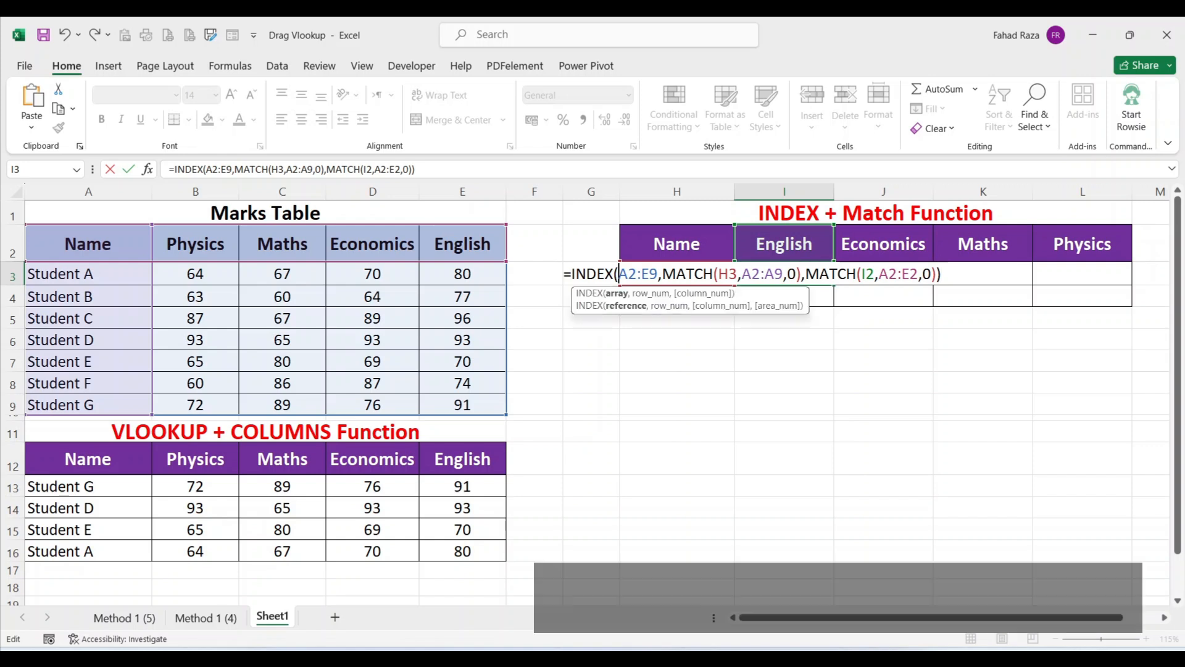
key("F4")
left_click(660, 273)
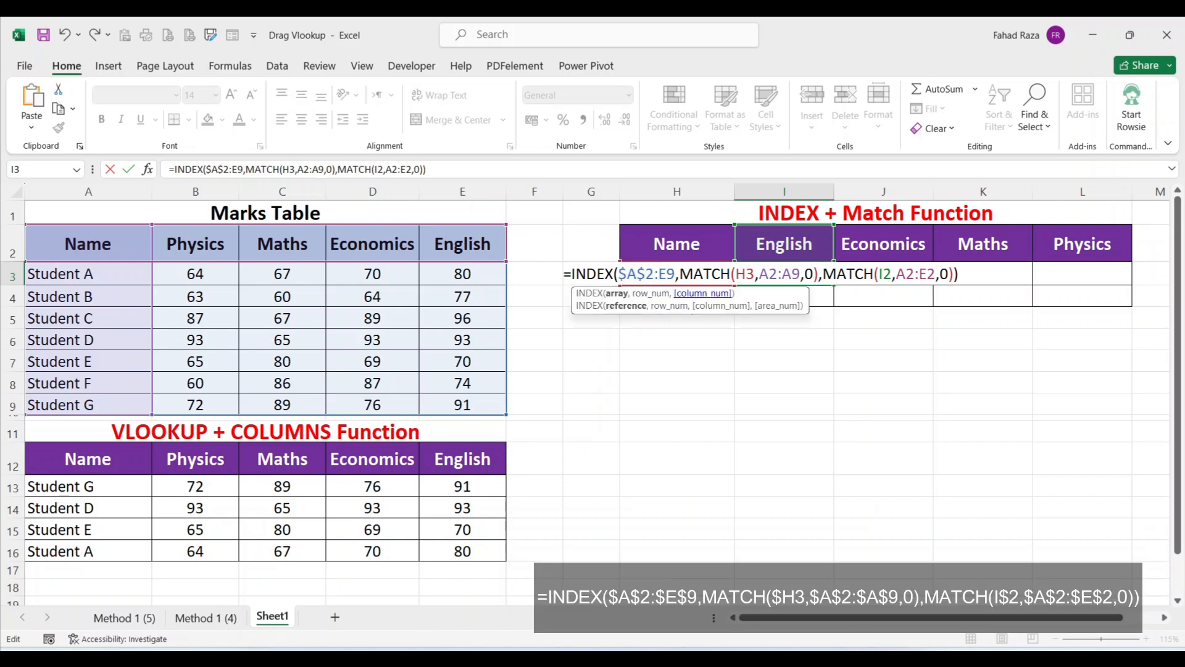
key("F4")
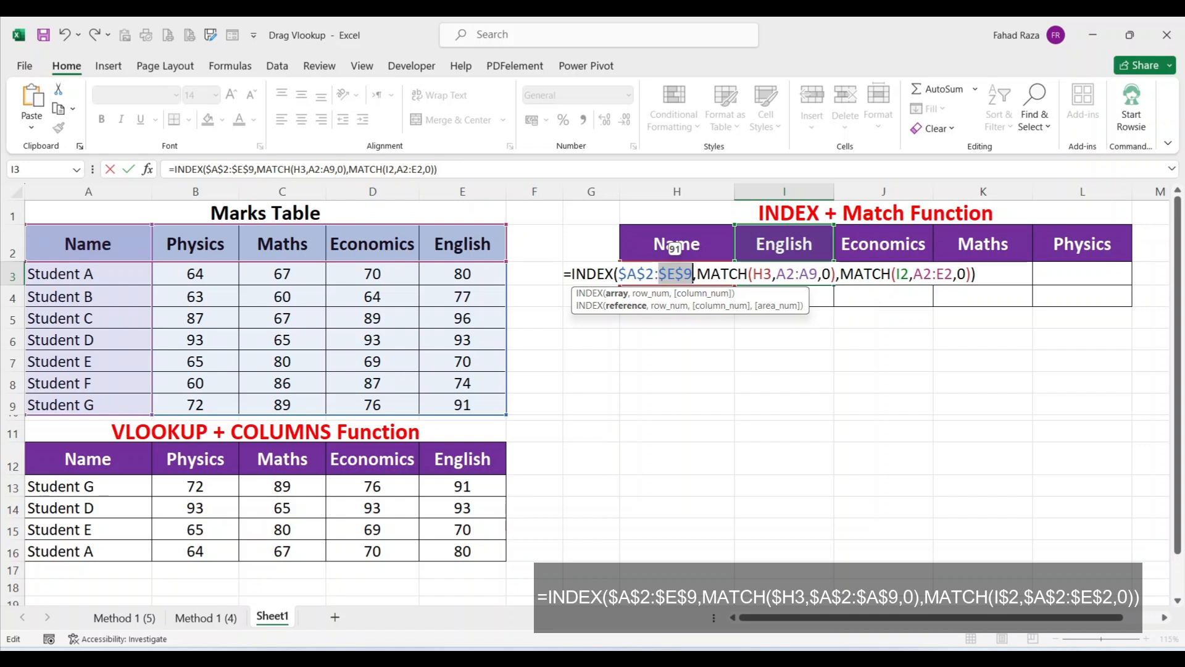
- In the first MATCH, lock the lookup value's column as $H3 and make the lookup array $A$2:$A$9
left_click(755, 273)
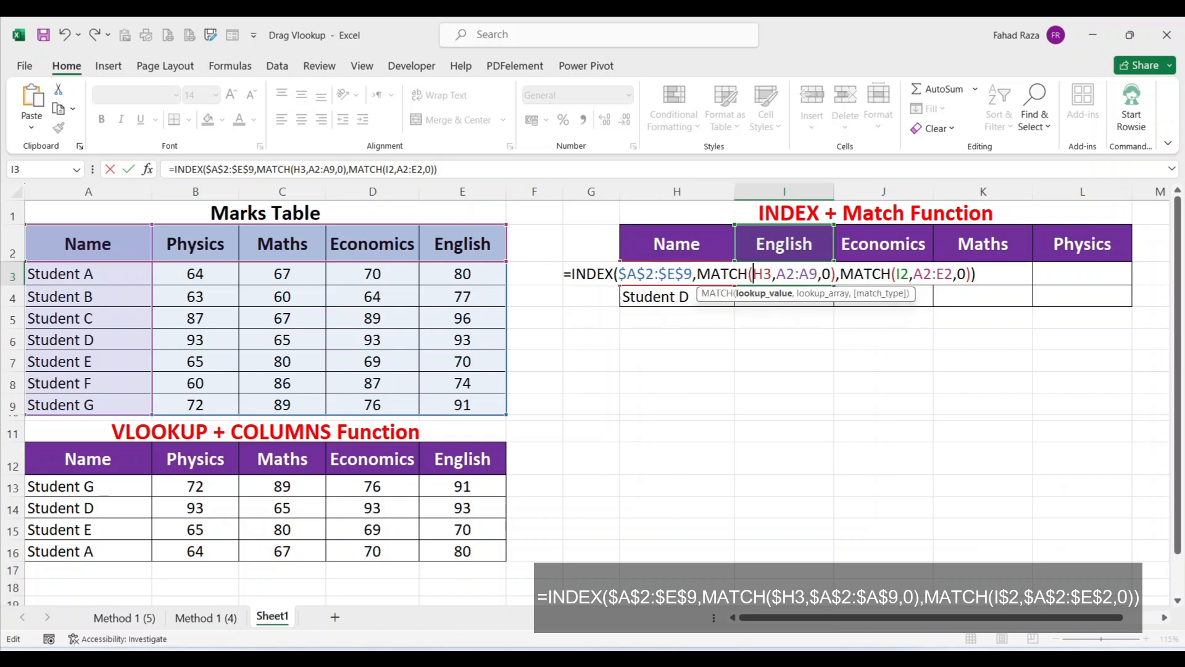
type("$")
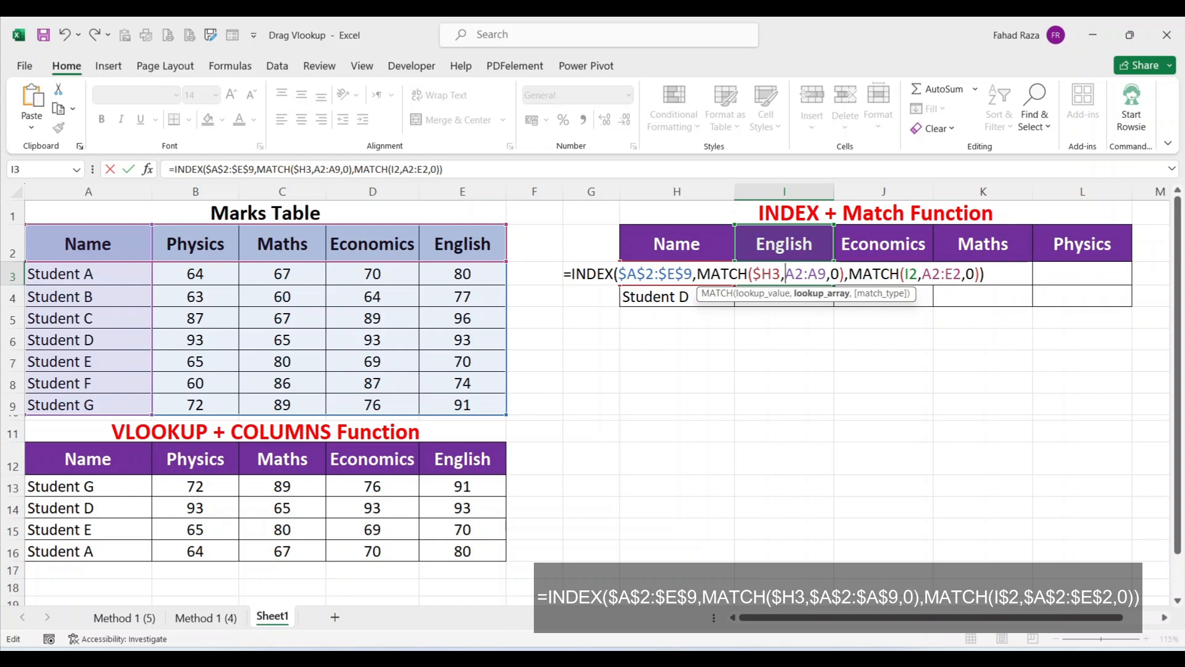
key("F4")
key("F4")
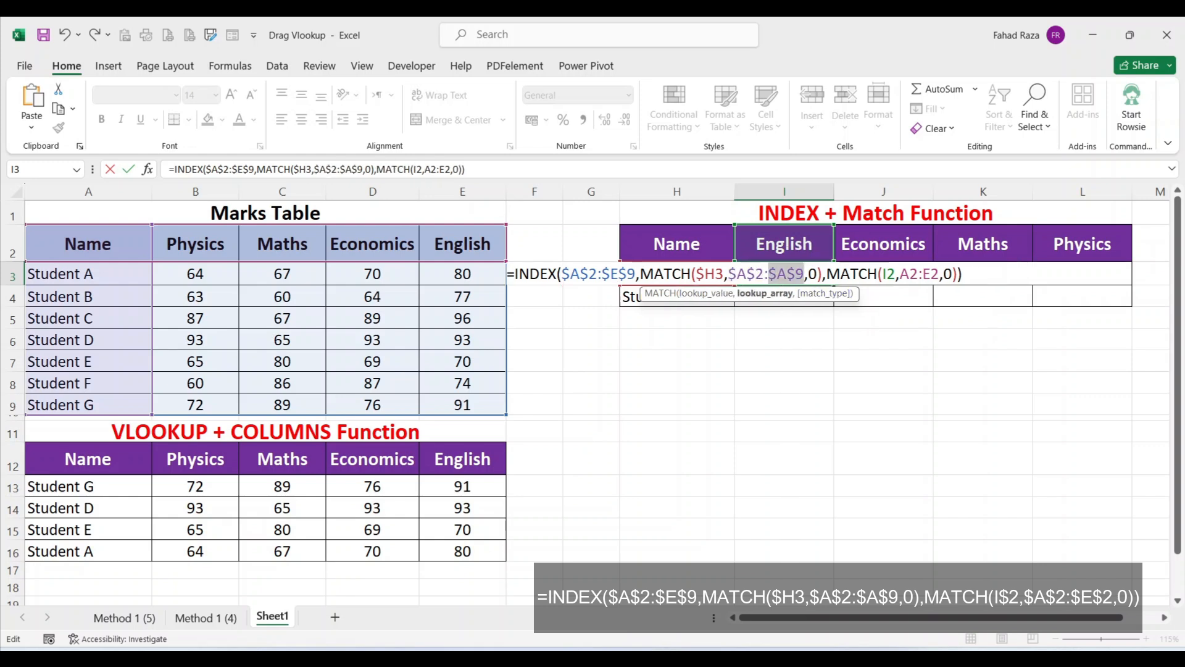
- In the second MATCH, set the lookup value to I$2 and the lookup array to $A$2:$E$2, and commit the formula
left_click(889, 274)
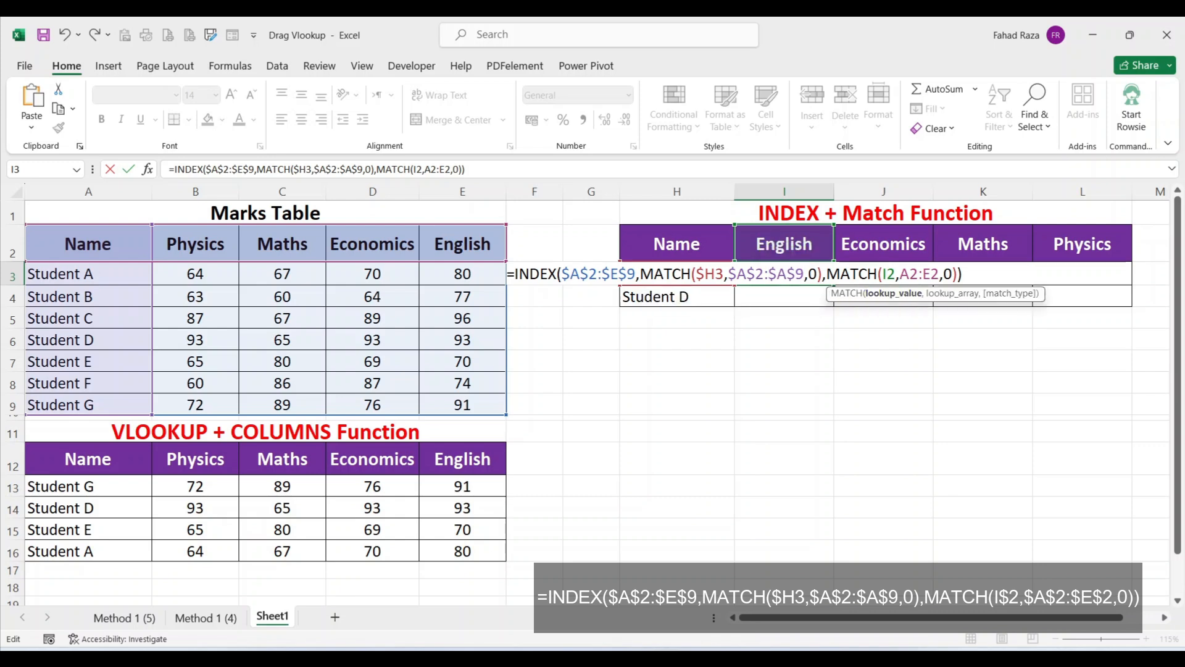
type("$")
left_click(911, 274)
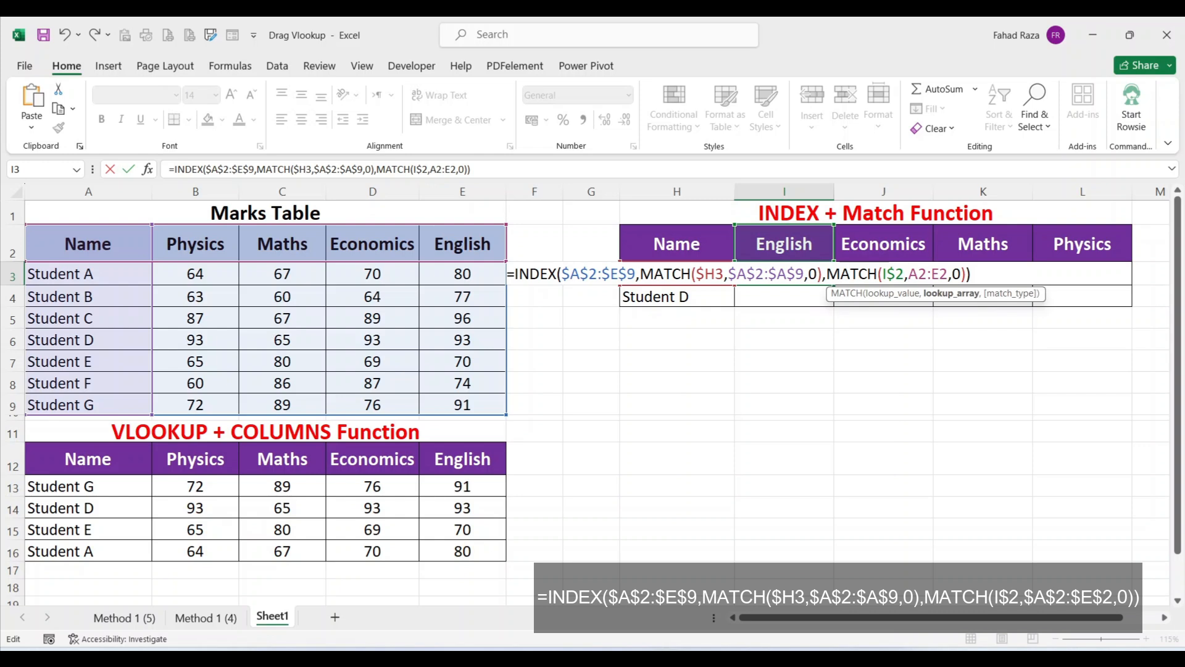
key("F4")
left_click(949, 274)
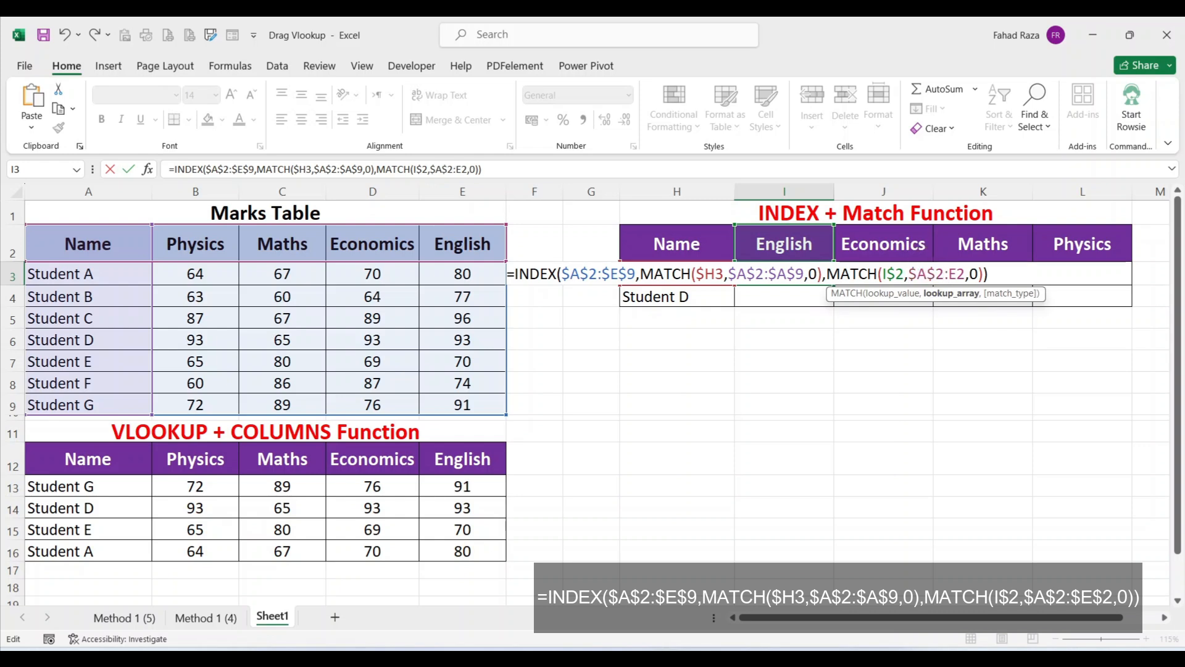
key("F4")
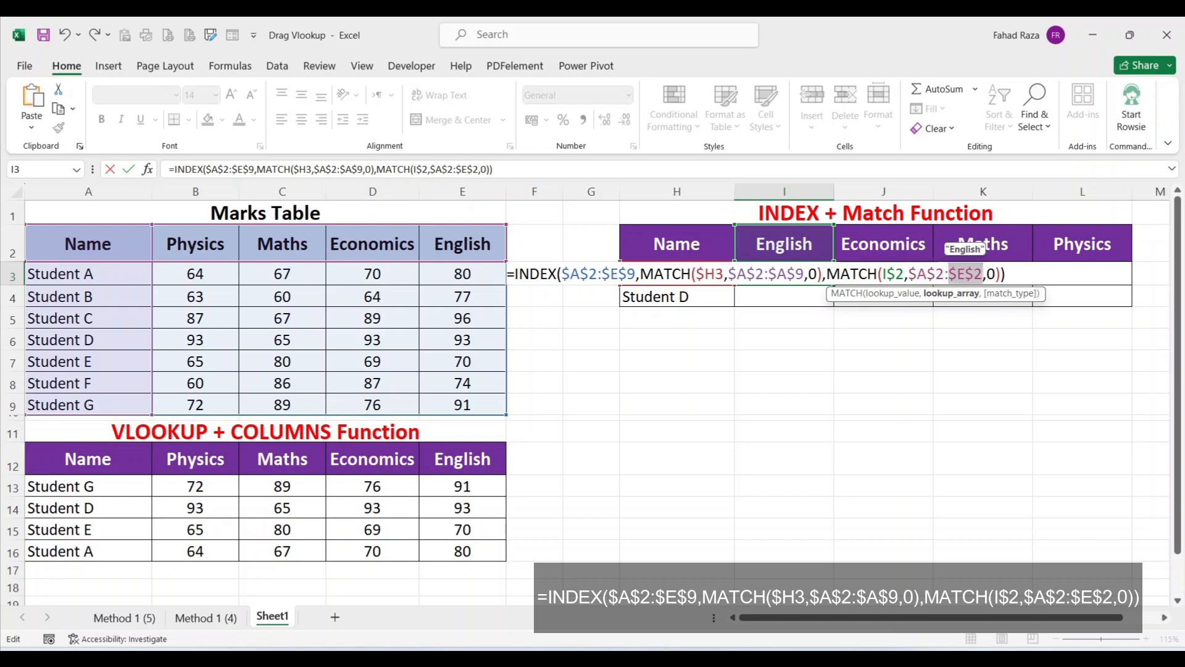
key("ctrl+Return")
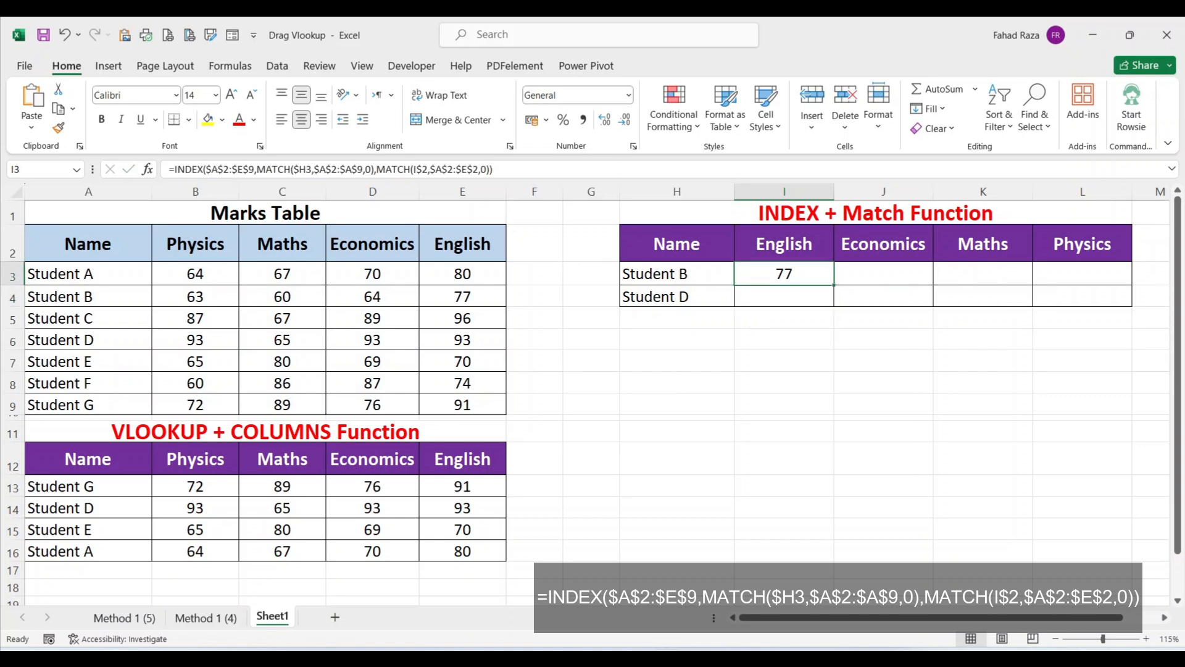
- Fill the I3 formula across to column L and down to row 4
left_click_drag(835, 285, 1131, 285)
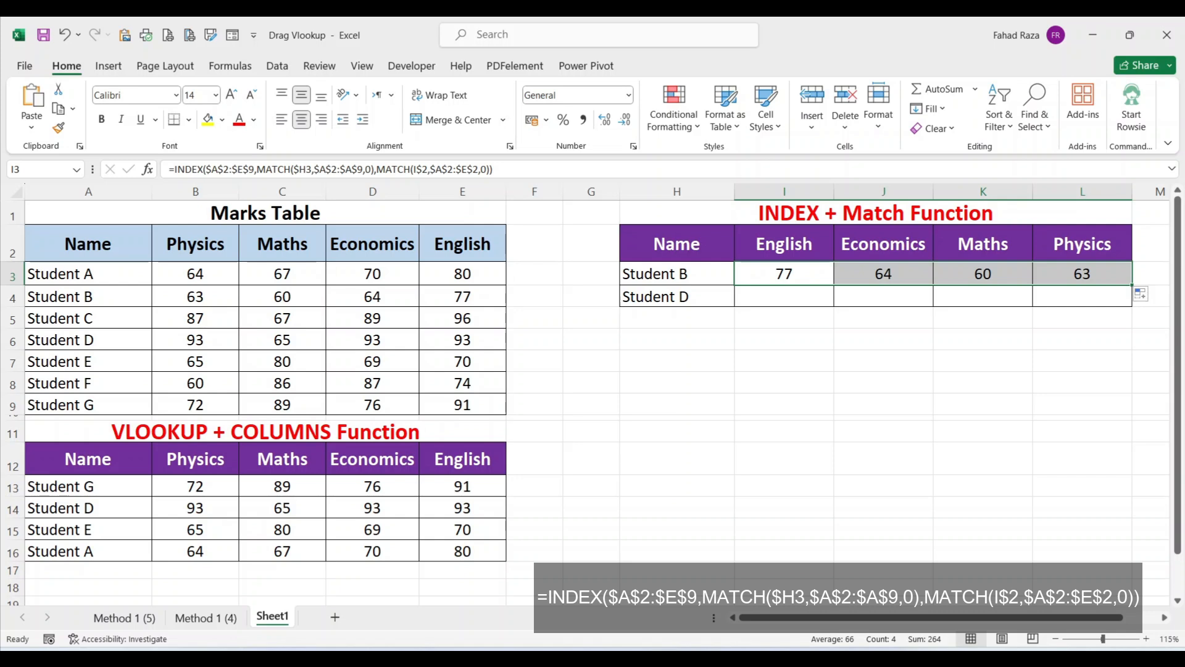
left_click_drag(1133, 284, 1133, 306)
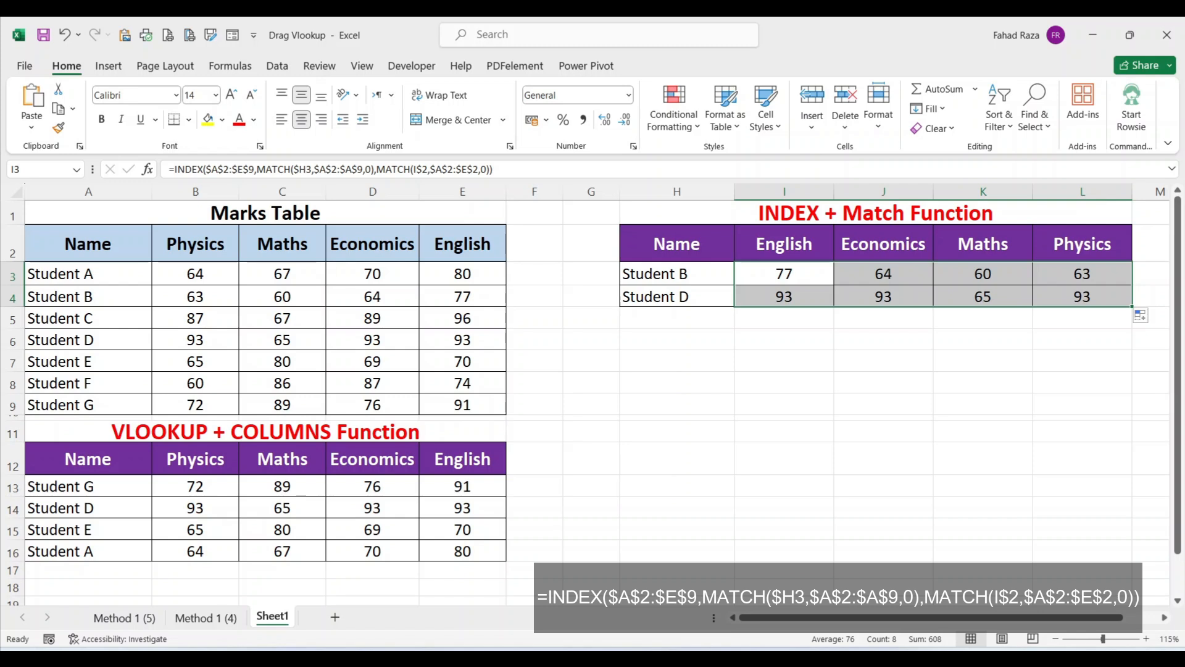
- In the Marks Table, change Student D's Economics mark to 64 and English mark to 83
left_click(373, 340)
type("64")
key("Return")
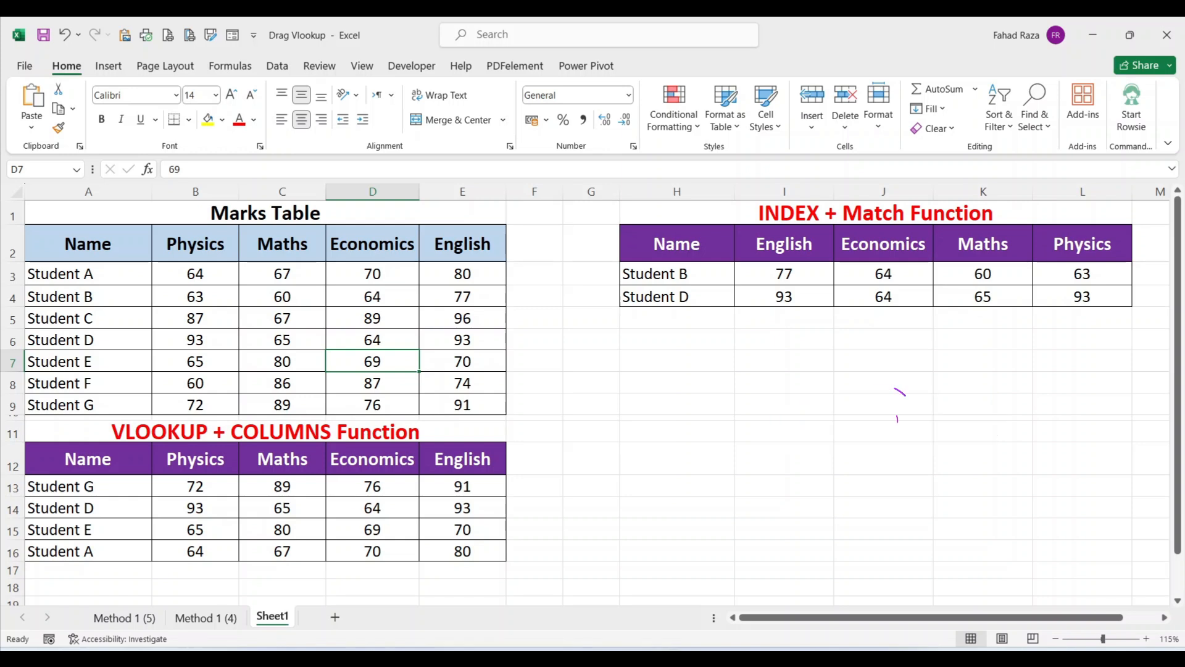
key("Up")
key("Right")
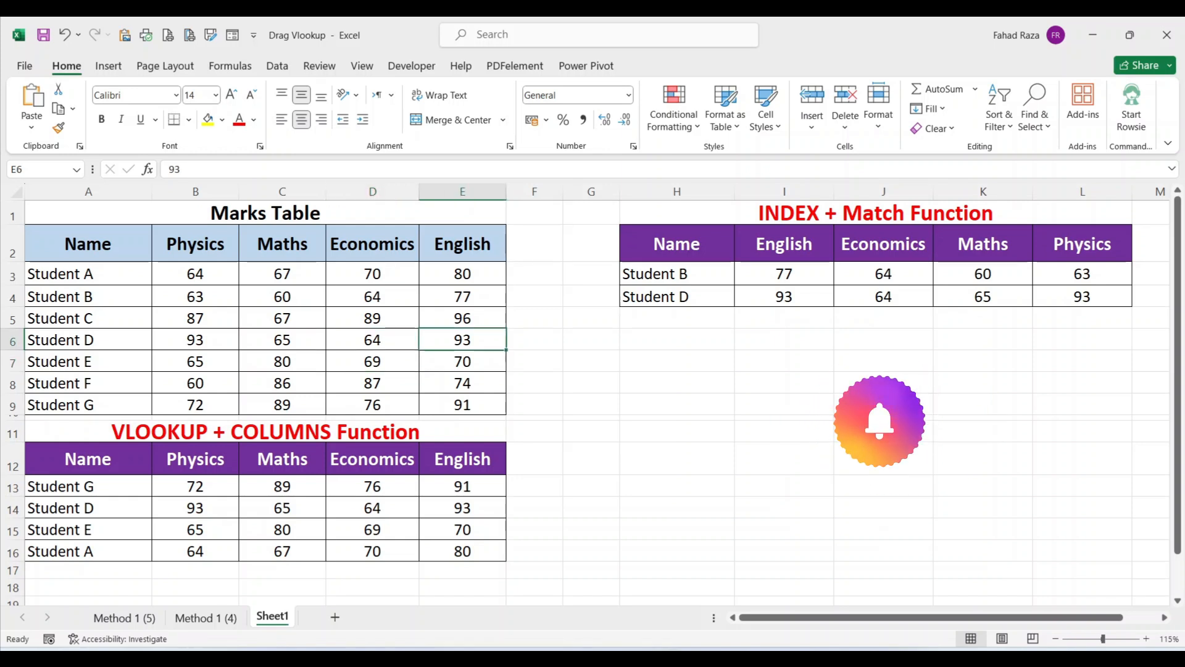
type("83")
key("Return")
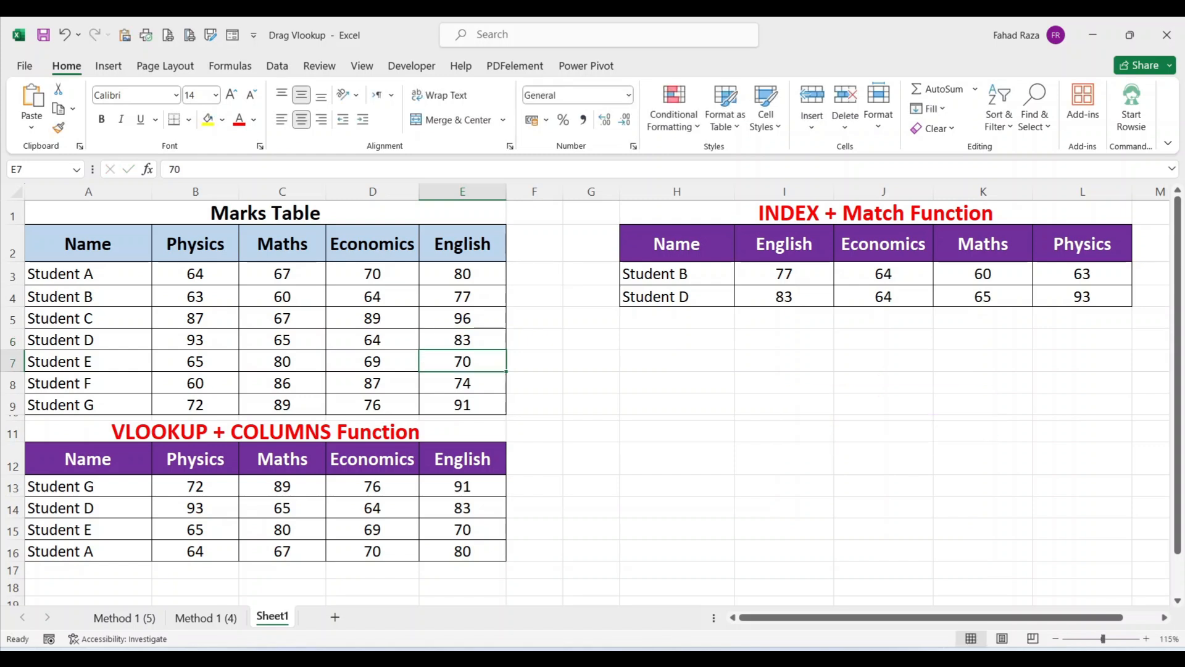
- Select Student D's Physics mark in the Marks Table
left_click(373, 340)
left_click(195, 339)
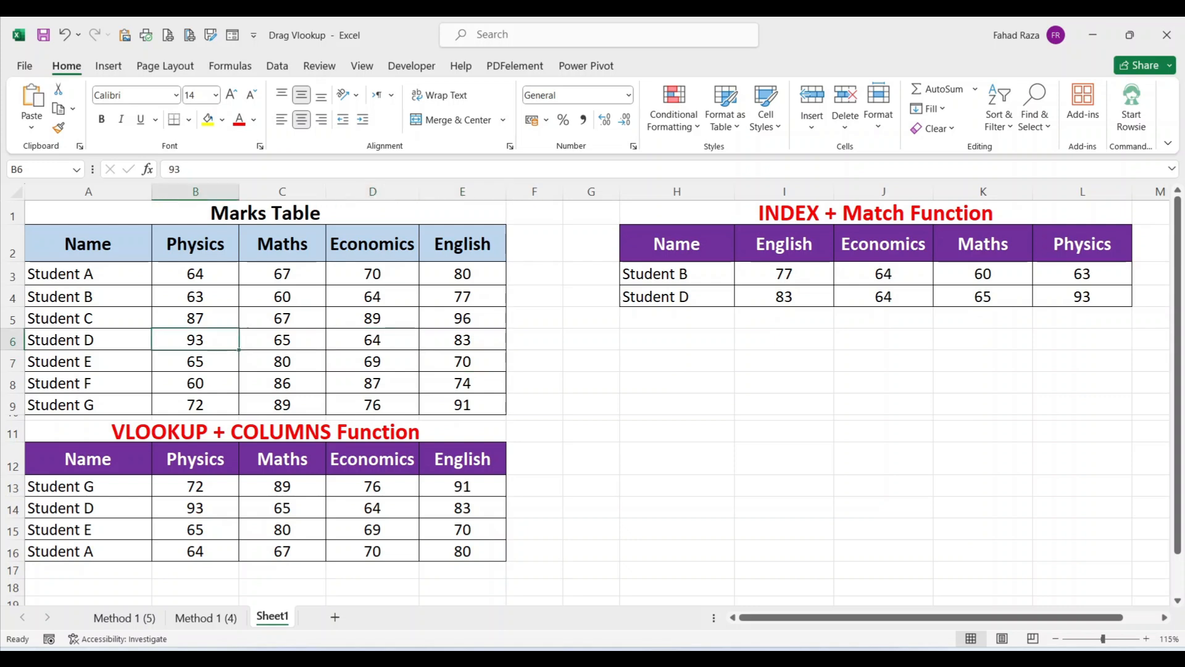